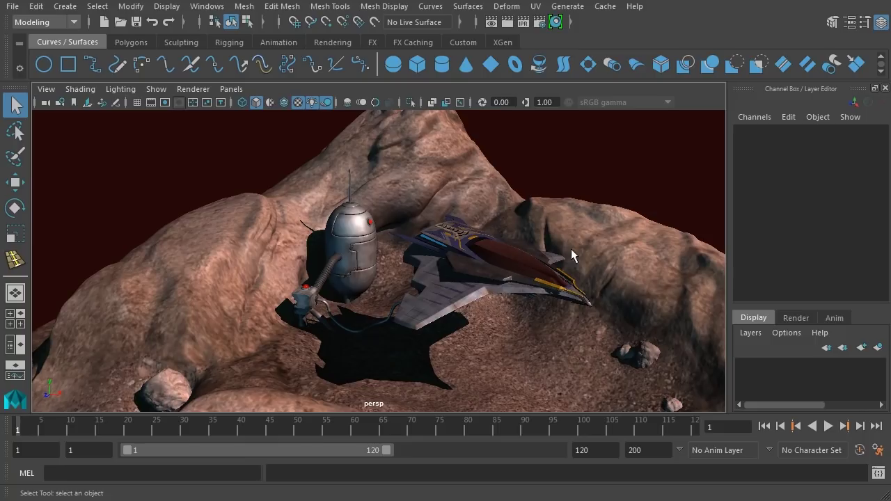
- Show the Animation shelf and switch Maya's menu set to Animation
{"action": "left_click", "coordinate": [282, 42]}
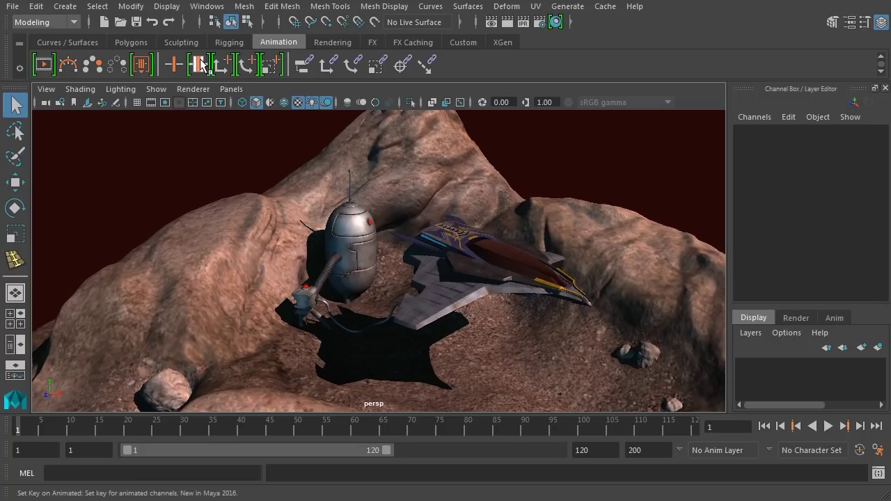
{"action": "left_click", "coordinate": [64, 21]}
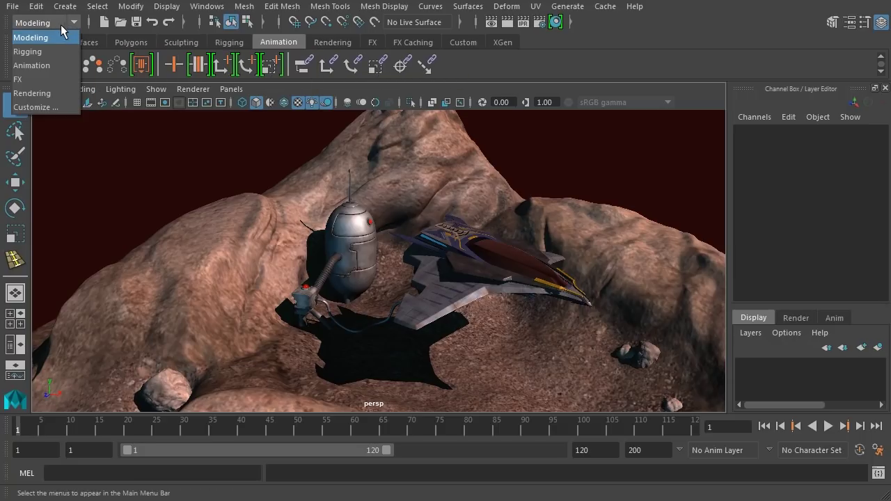
{"action": "left_click", "coordinate": [55, 65]}
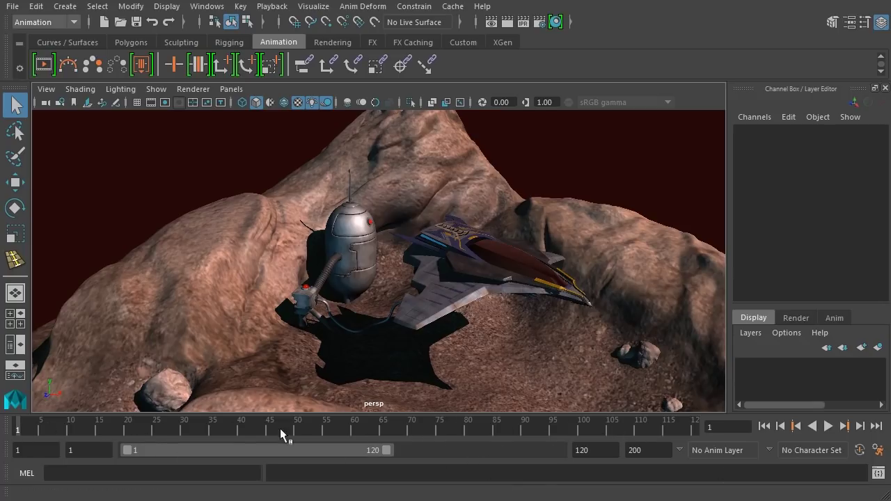
{"action": "mouse_move", "coordinate": [30, 427]}
{"action": "left_mouse_down"}
{"action": "mouse_move", "coordinate": [368, 428]}
{"action": "mouse_move", "coordinate": [36, 427]}
{"action": "mouse_move", "coordinate": [21, 435]}
{"action": "left_mouse_up"}
{"action": "left_click_drag", "start_coordinate": [249, 450], "coordinate": [289, 460]}
{"action": "left_click_drag", "start_coordinate": [249, 452], "coordinate": [474, 454]}
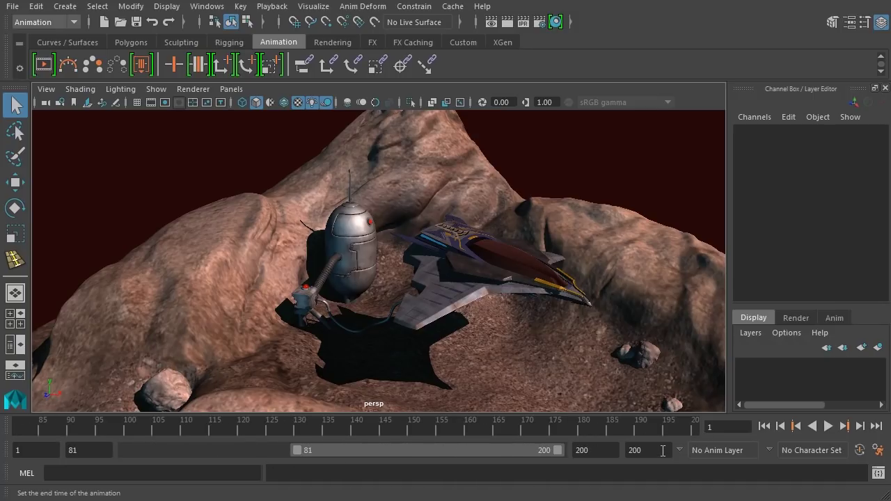
{"action": "left_click", "coordinate": [32, 451]}
{"action": "left_click_drag", "start_coordinate": [376, 453], "coordinate": [166, 455]}
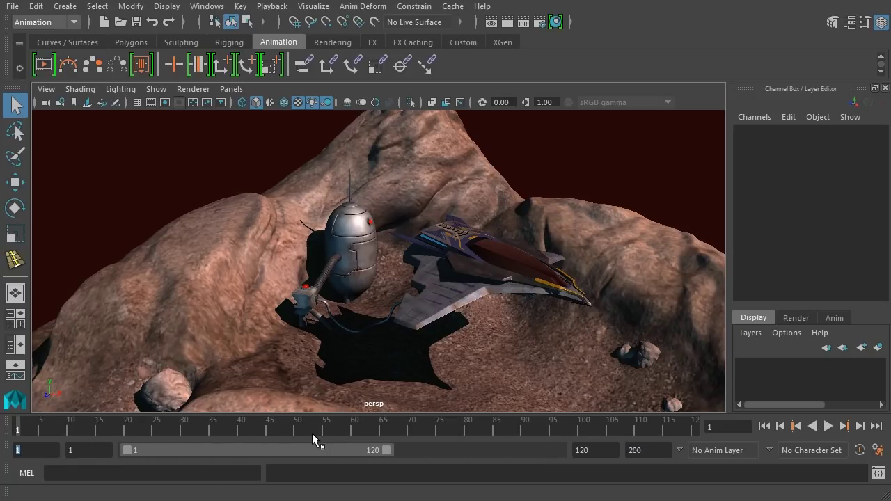
{"action": "left_click", "coordinate": [829, 426]}
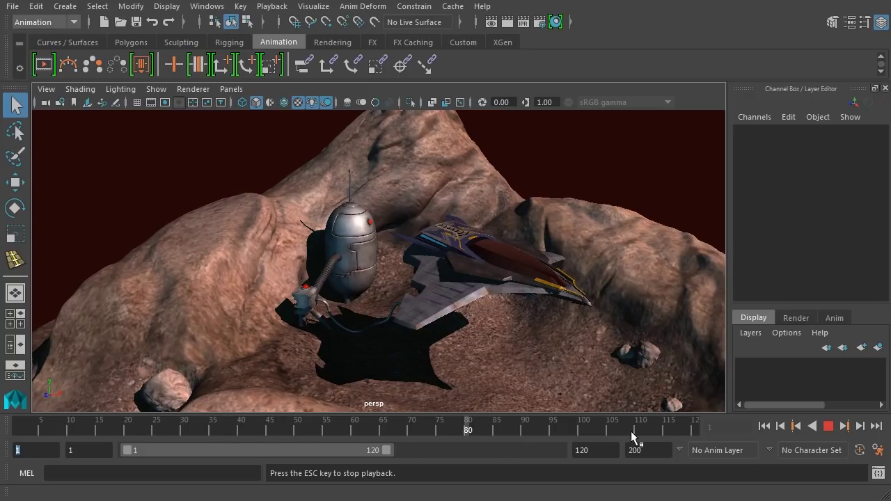
{"action": "left_click", "coordinate": [828, 426]}
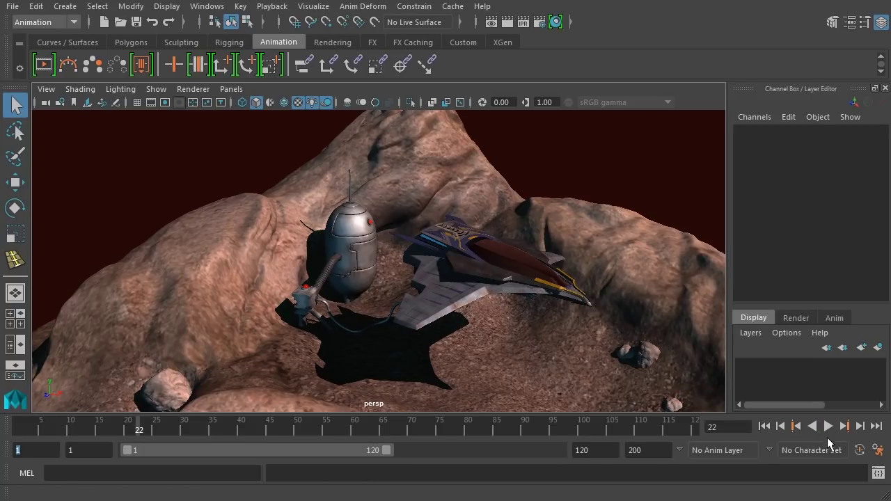
- At frame 1, pick-walk from a wing part up through misc to select the whole ship group
{"action": "left_click_drag", "start_coordinate": [137, 430], "coordinate": [12, 425]}
{"action": "left_click_drag", "start_coordinate": [572, 309], "coordinate": [559, 359], "text": "alt"}
{"action": "right_click_drag", "start_coordinate": [559, 360], "coordinate": [536, 342], "text": "alt"}
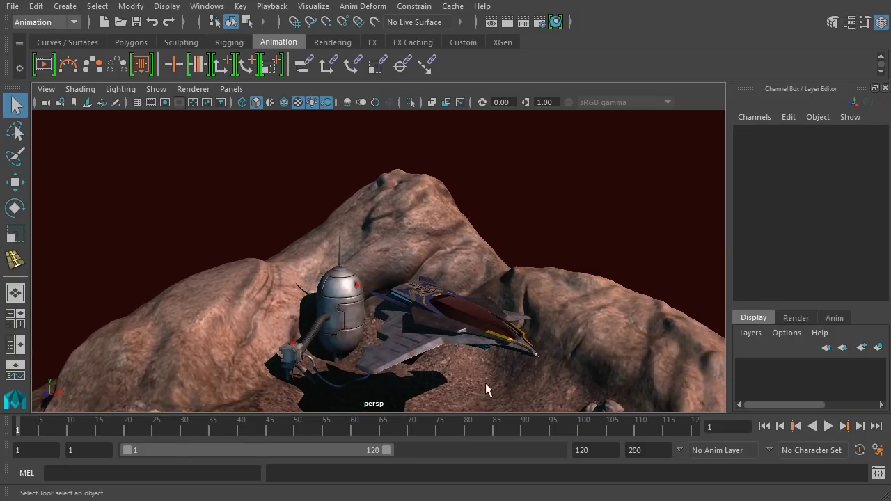
{"action": "left_click", "coordinate": [446, 329]}
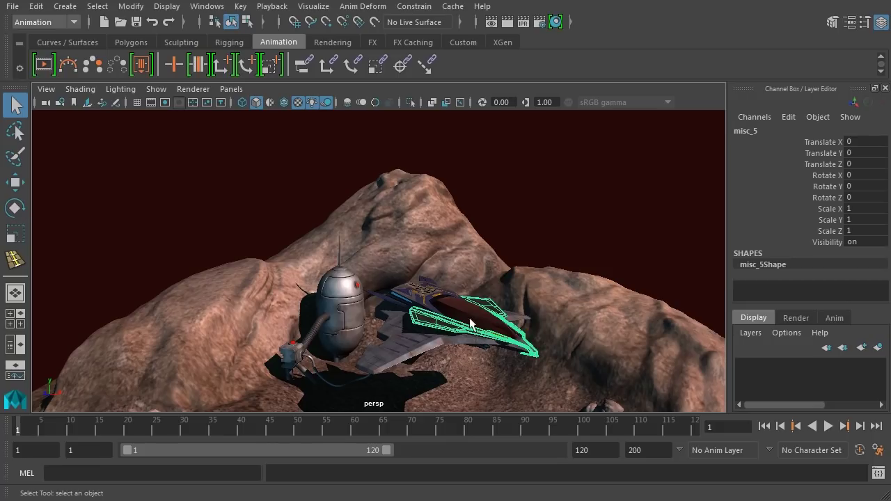
{"action": "key", "text": "Up"}
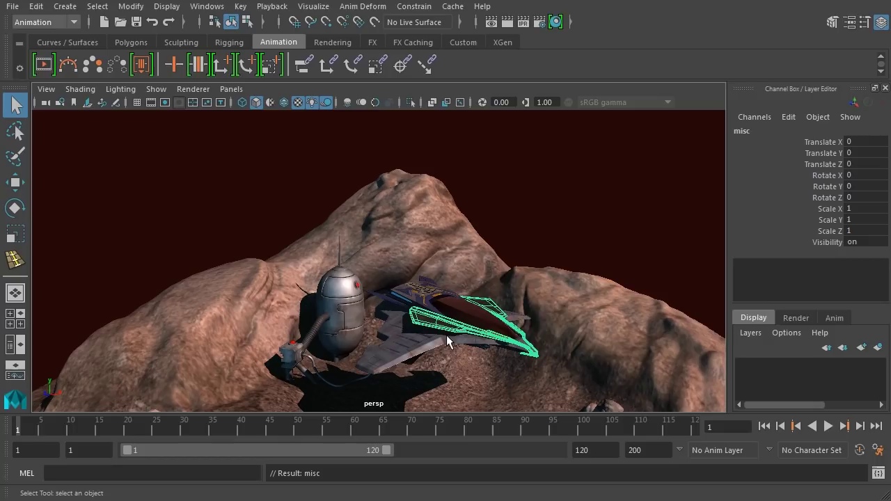
{"action": "key", "text": "Up"}
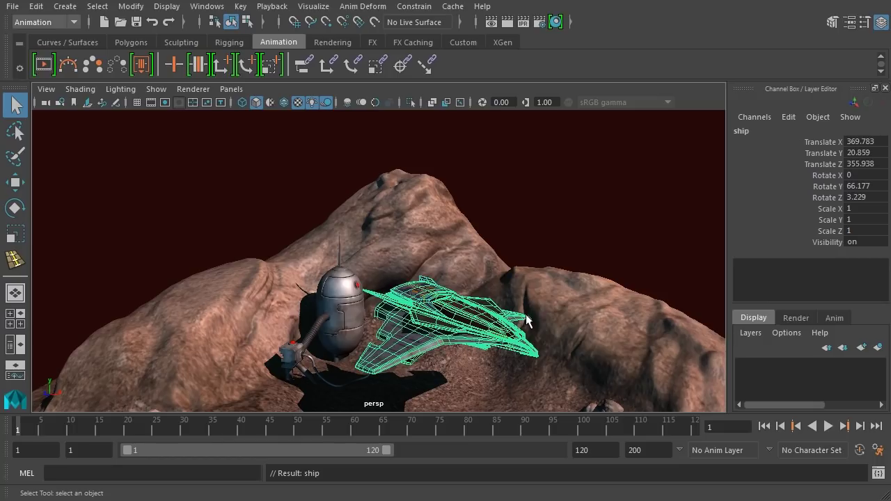
{"action": "left_click_drag", "start_coordinate": [533, 299], "coordinate": [534, 295], "text": "alt"}
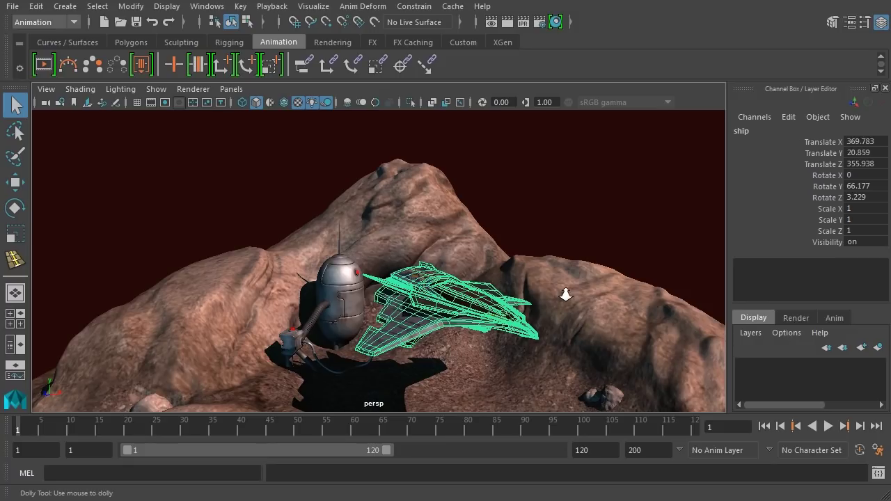
{"action": "left_click_drag", "start_coordinate": [565, 294], "coordinate": [550, 296], "text": "alt"}
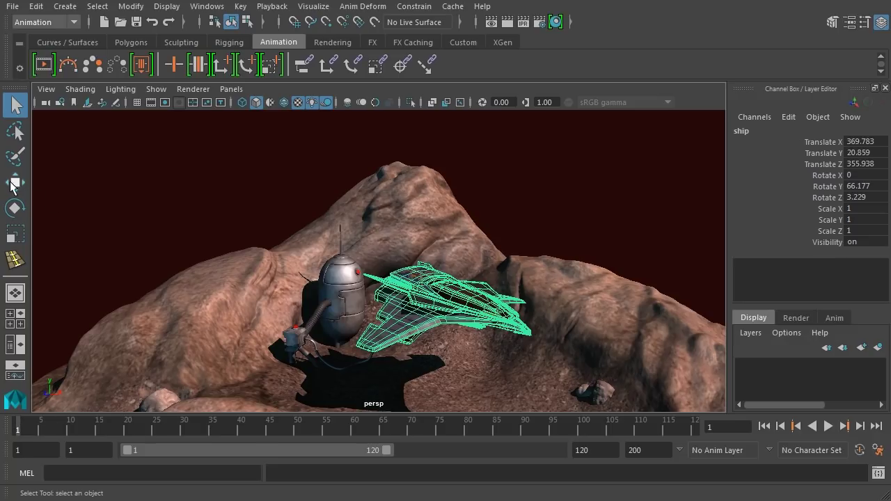
- Move the ship high over the hills to translate -3436.455, 543.644, -2140.159
{"action": "left_click", "coordinate": [16, 182]}
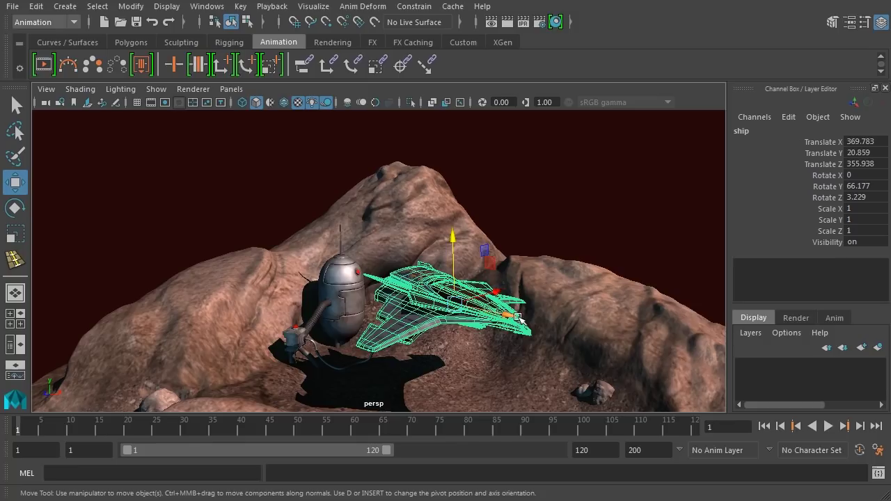
{"action": "middle_click_drag", "start_coordinate": [508, 317], "coordinate": [131, 262]}
{"action": "left_click_drag", "start_coordinate": [120, 178], "coordinate": [109, 108]}
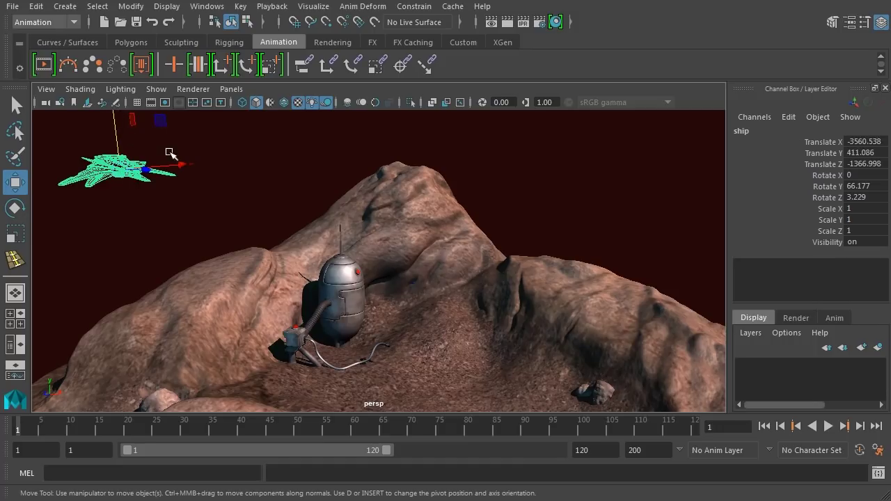
{"action": "left_click_drag", "start_coordinate": [179, 165], "coordinate": [218, 163]}
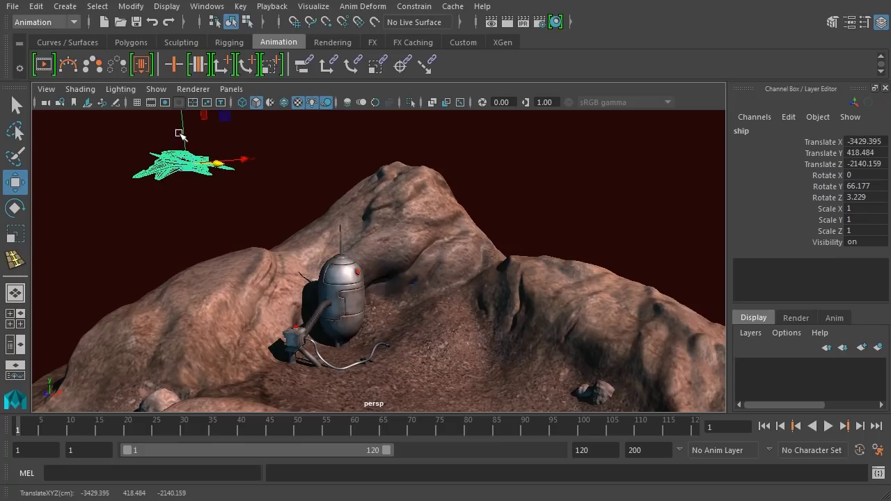
{"action": "left_click_drag", "start_coordinate": [180, 134], "coordinate": [181, 120]}
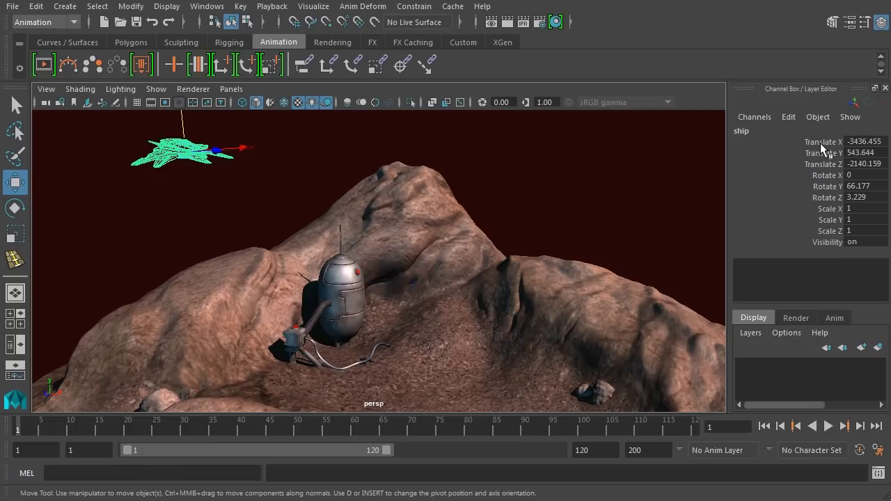
- Key the ship's translate and rotate channels, then all ten channels, at frame 1
{"action": "left_click_drag", "start_coordinate": [821, 141], "coordinate": [821, 199]}
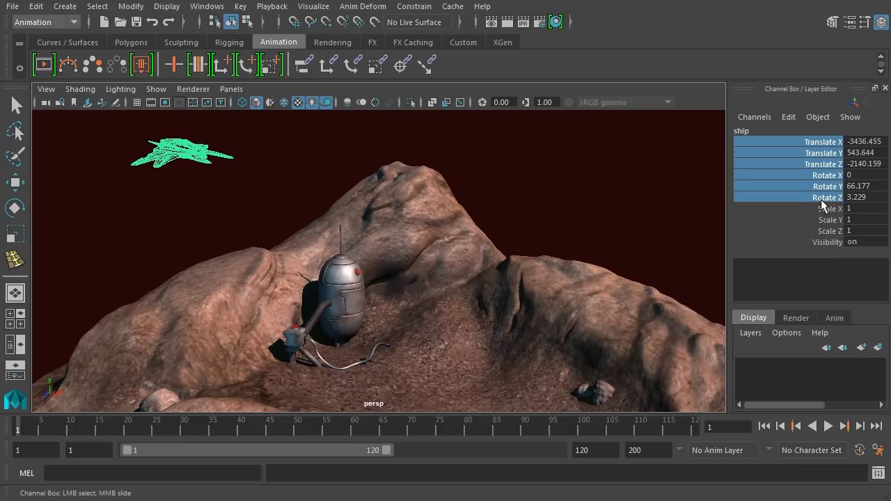
{"action": "right_click", "coordinate": [810, 147]}
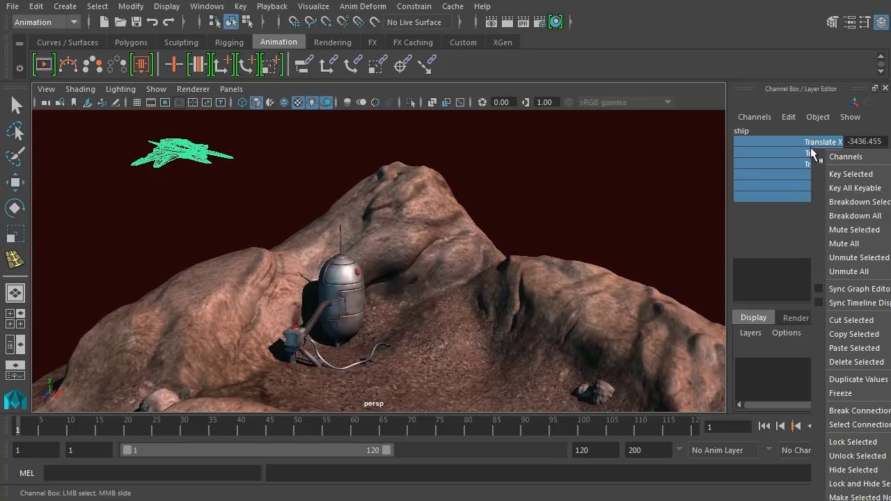
{"action": "left_click", "coordinate": [830, 173]}
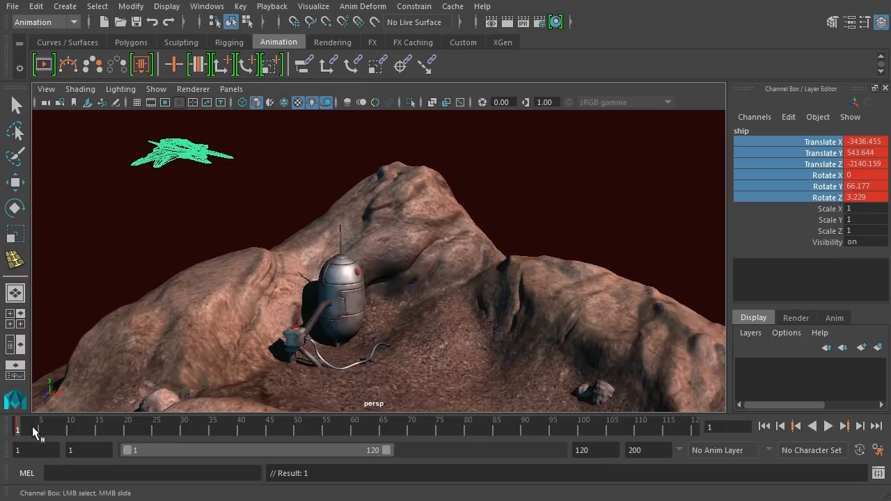
{"action": "left_click_drag", "start_coordinate": [33, 431], "coordinate": [36, 425]}
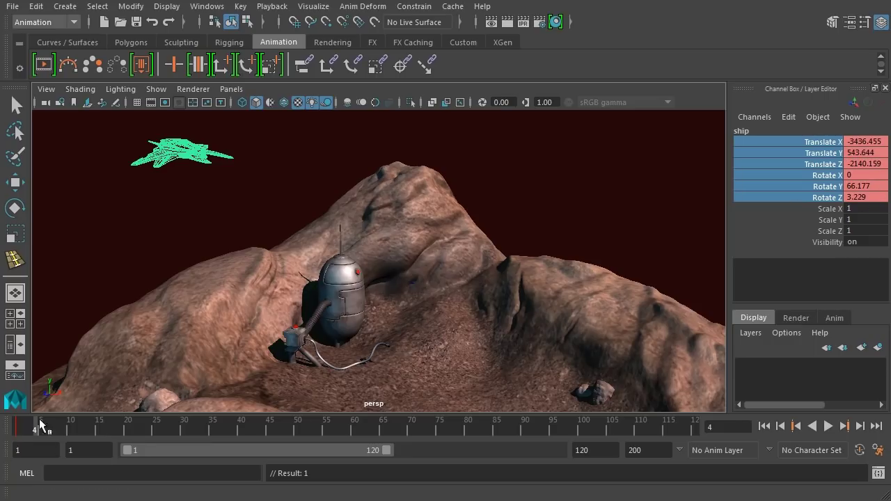
{"action": "left_click_drag", "start_coordinate": [36, 432], "coordinate": [15, 433]}
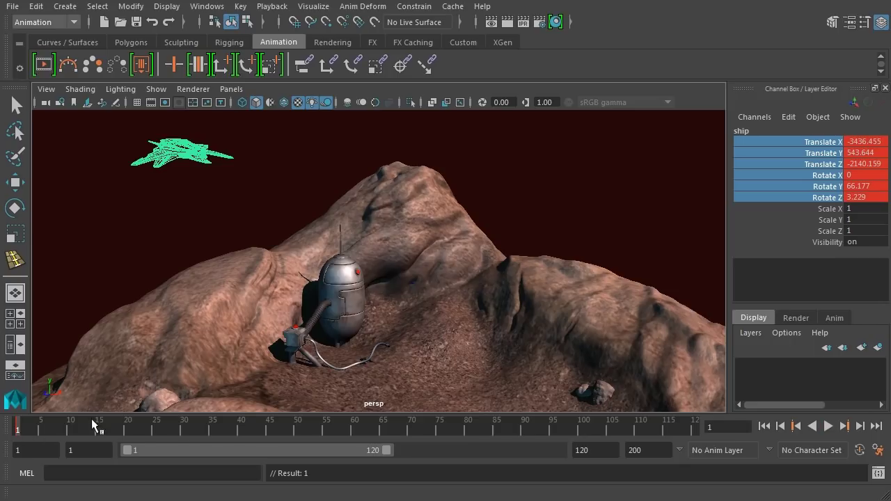
{"action": "key", "text": "s"}
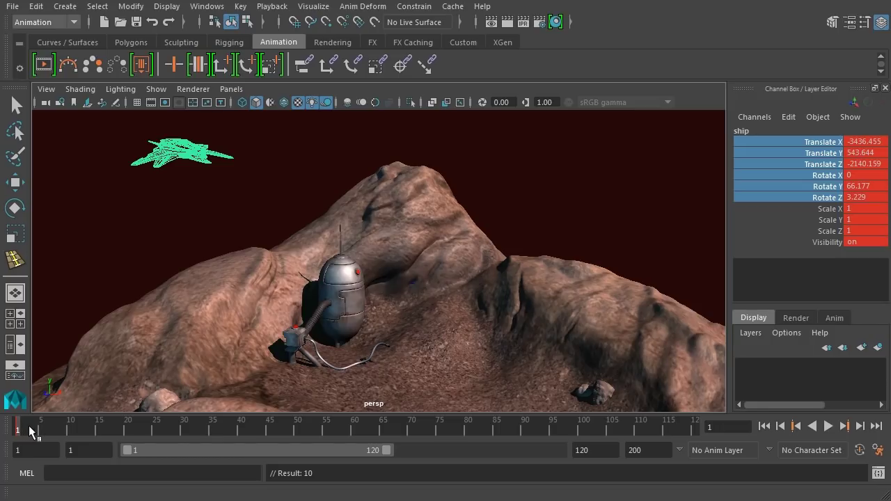
- At frame 60, move the ship beside the pod to 217.788, 235.752, 474.362 and key it
{"action": "left_click_drag", "start_coordinate": [32, 430], "coordinate": [353, 434]}
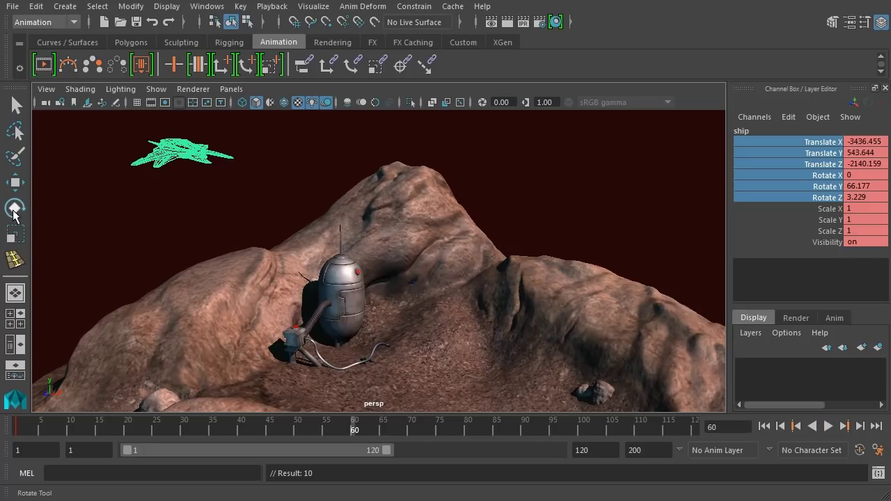
{"action": "left_click", "coordinate": [16, 183]}
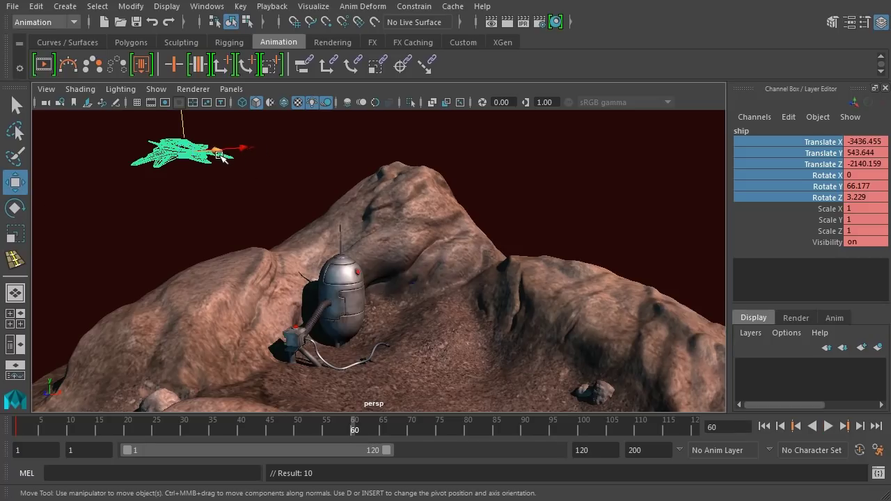
{"action": "left_click_drag", "start_coordinate": [243, 158], "coordinate": [456, 271]}
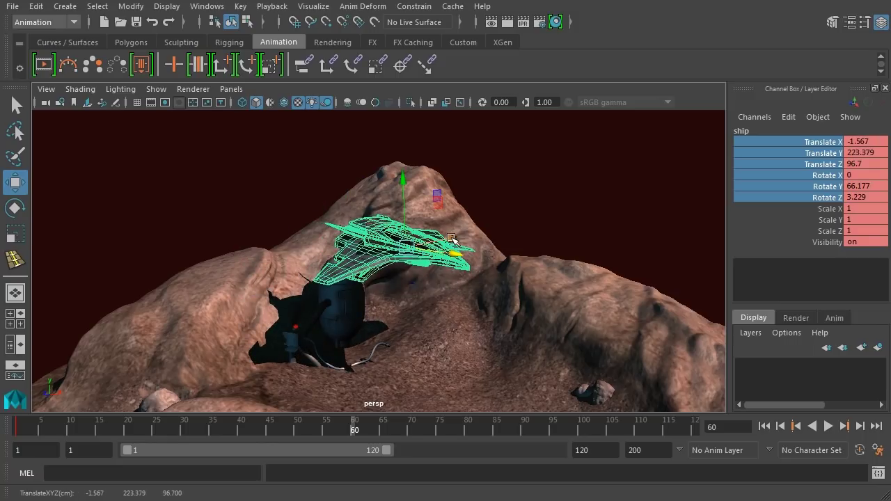
{"action": "left_click_drag", "start_coordinate": [452, 240], "coordinate": [449, 287]}
{"action": "left_click_drag", "start_coordinate": [486, 317], "coordinate": [445, 436], "text": "alt"}
{"action": "key", "text": "s"}
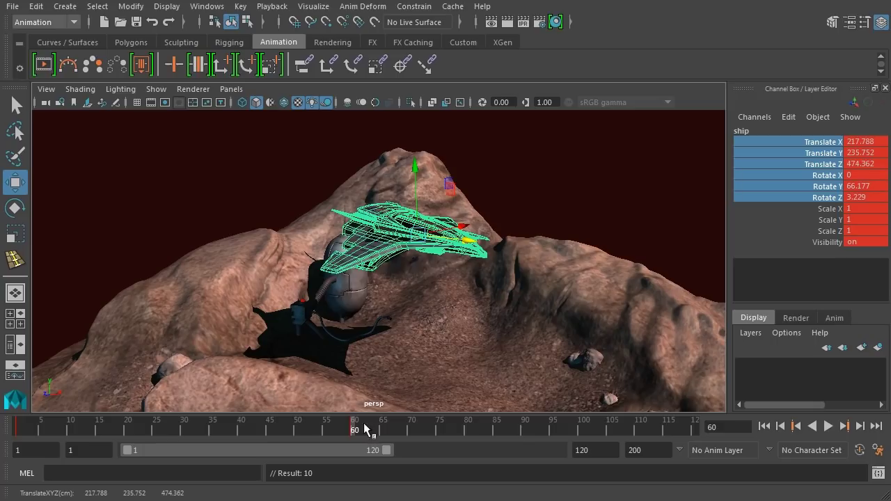
- Play the ship's flight from frame 1, stop, and return to the first frame
{"action": "left_click", "coordinate": [764, 426]}
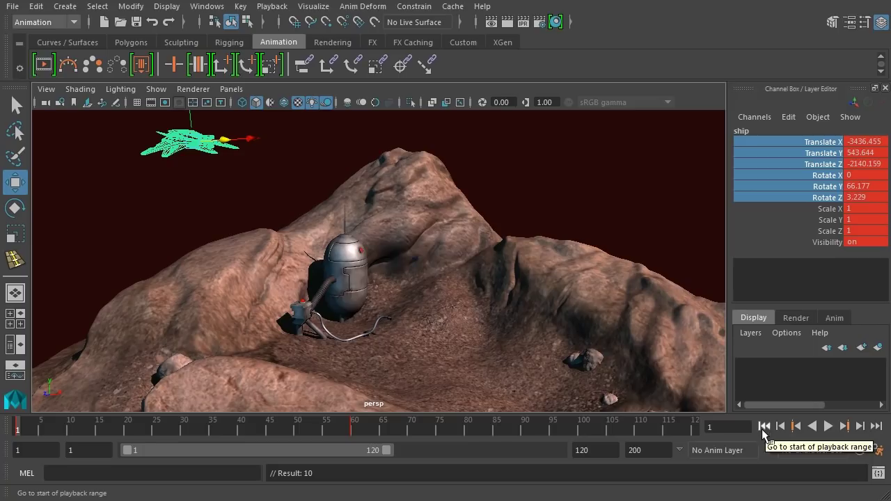
{"action": "left_click", "coordinate": [827, 427]}
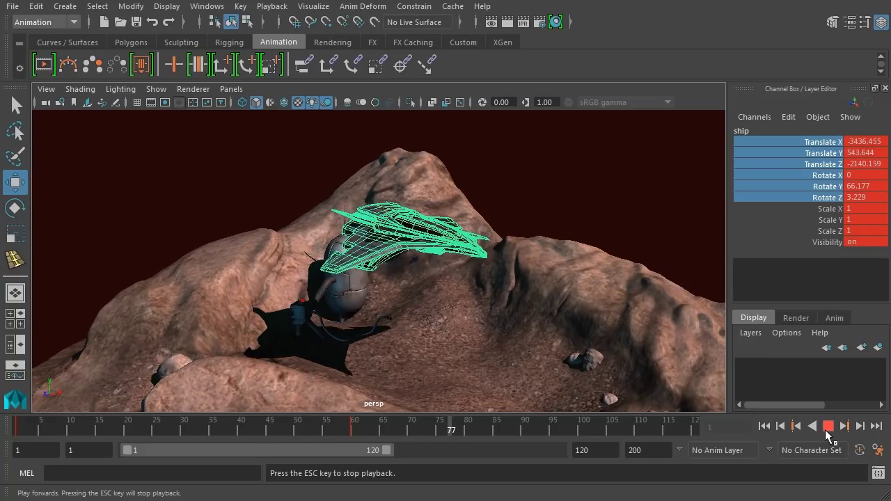
{"action": "left_click", "coordinate": [827, 426]}
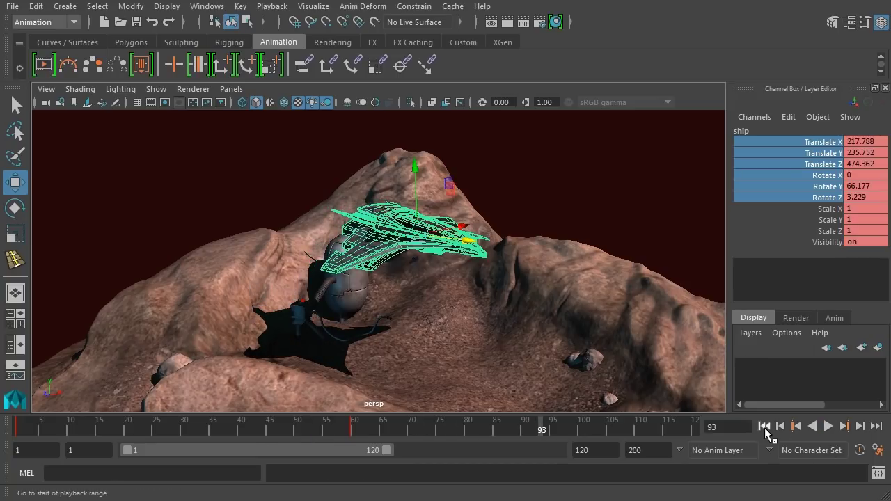
{"action": "left_click", "coordinate": [764, 426]}
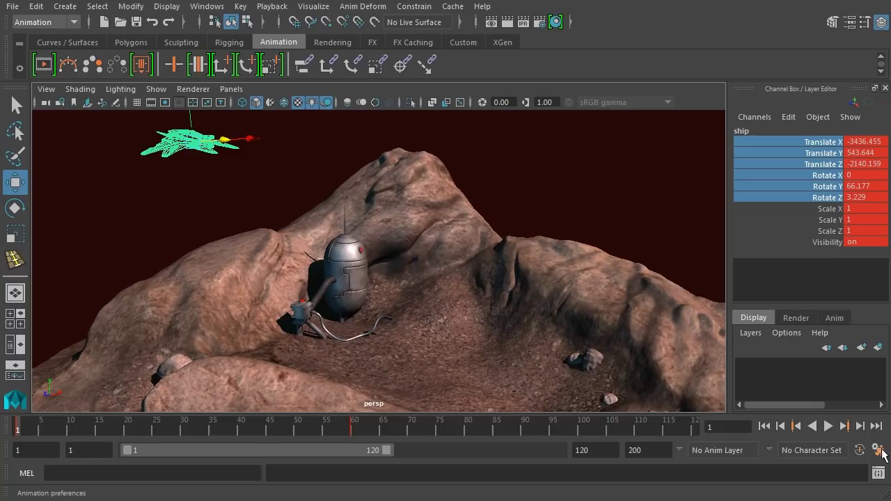
- Choose Real-time [24 fps] as the Time Slider playback speed in the Animation preferences
{"action": "left_click", "coordinate": [878, 450]}
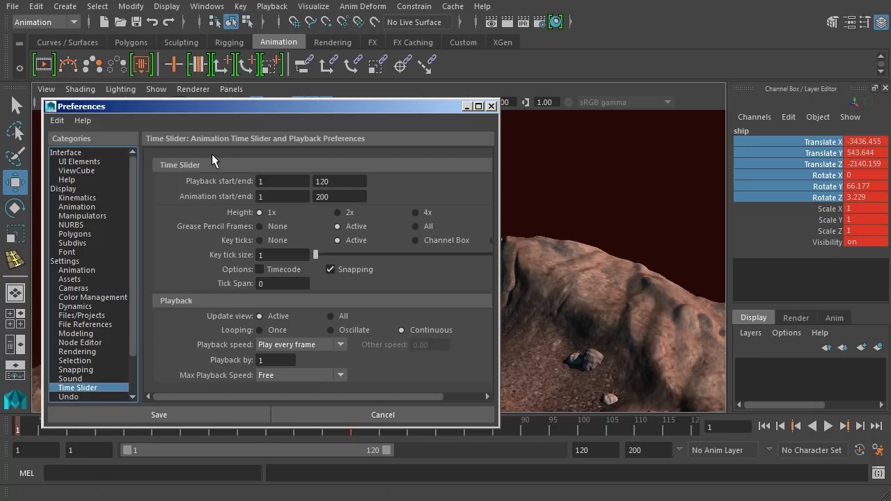
{"action": "left_click", "coordinate": [303, 345]}
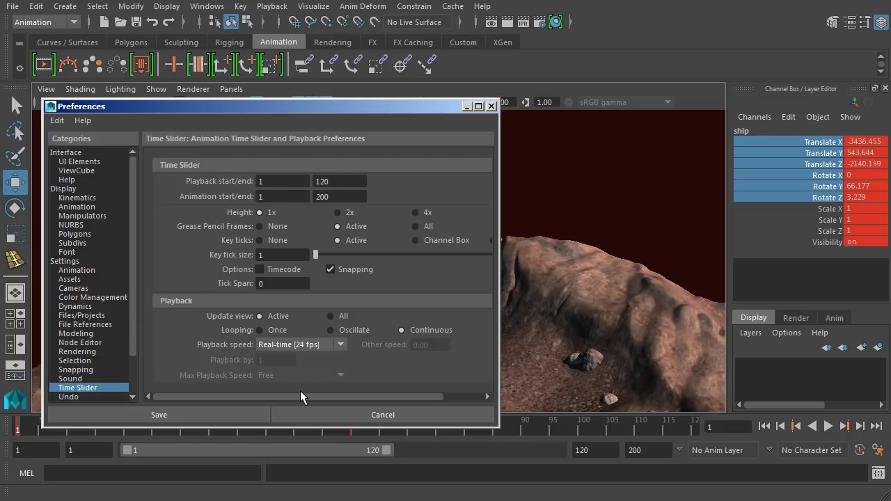
- Save the preferences and set the animation end frame to 300
{"action": "left_click", "coordinate": [247, 415]}
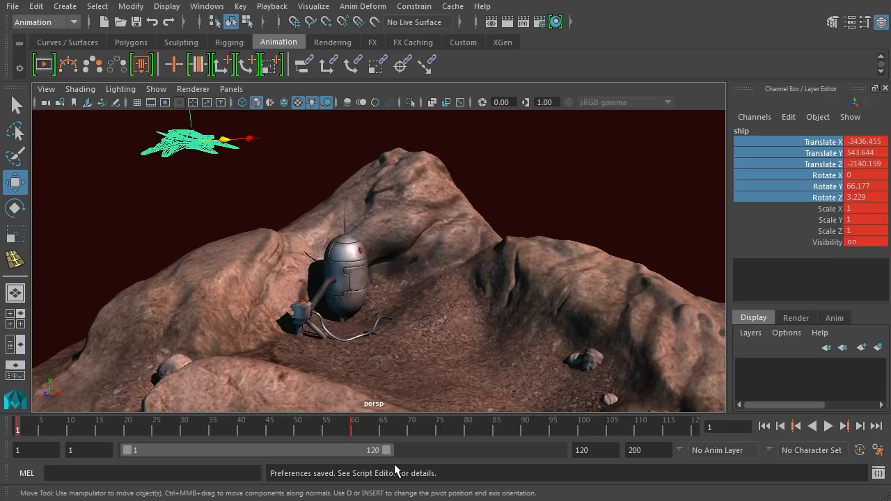
{"action": "left_click_drag", "start_coordinate": [389, 451], "coordinate": [613, 456]}
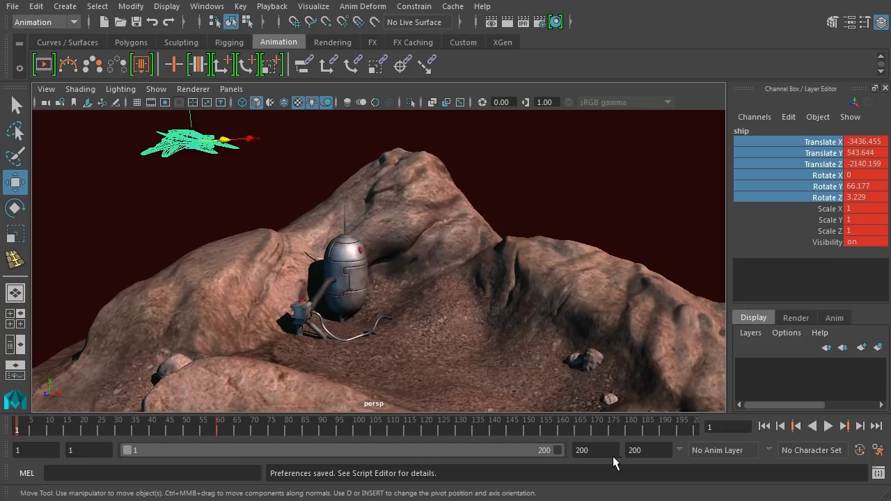
{"action": "type", "text": "3"}
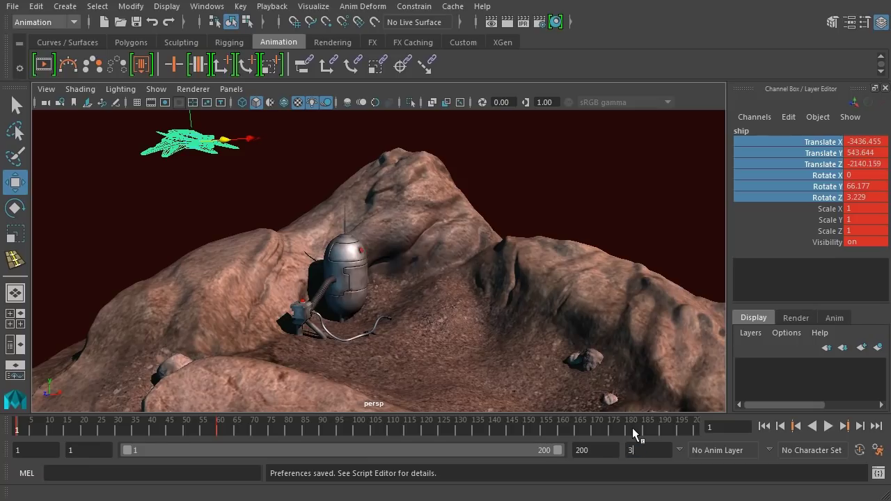
{"action": "type", "text": "00"}
{"action": "key", "text": "Return"}
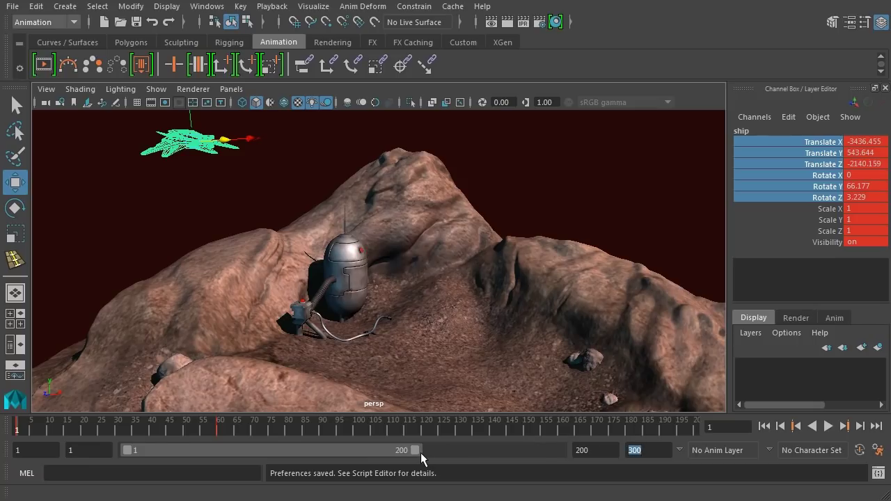
- Change the animation and playback end to frame 150 and scrub back to frame 1
{"action": "left_click_drag", "start_coordinate": [416, 450], "coordinate": [475, 450]}
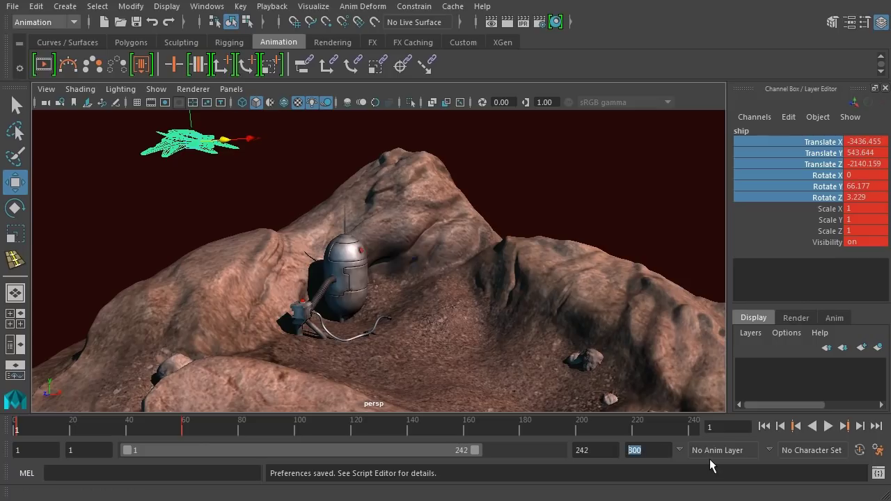
{"action": "type", "text": "150"}
{"action": "key", "text": "Return"}
{"action": "left_click_drag", "start_coordinate": [202, 425], "coordinate": [16, 429]}
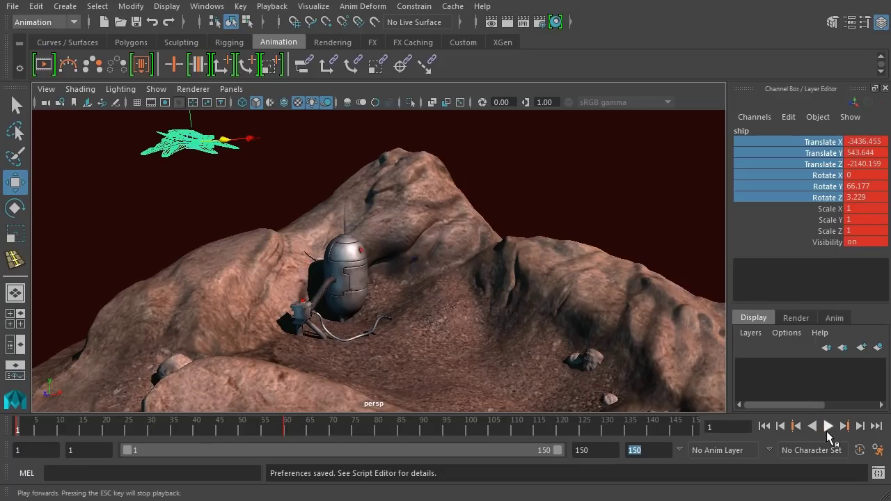
- Play the 150-frame animation, replay it from the start, and stop at frame 60
{"action": "left_click", "coordinate": [828, 427]}
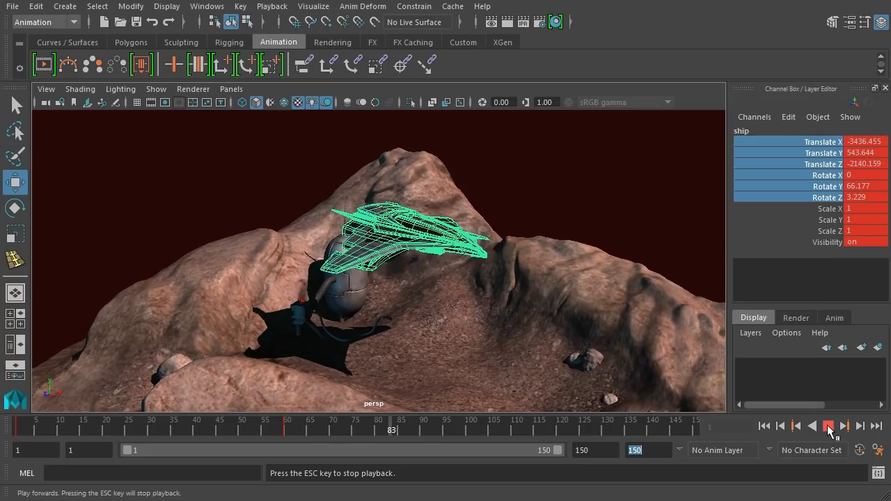
{"action": "left_click", "coordinate": [828, 427]}
{"action": "left_click", "coordinate": [28, 429]}
{"action": "key", "text": "alt+v"}
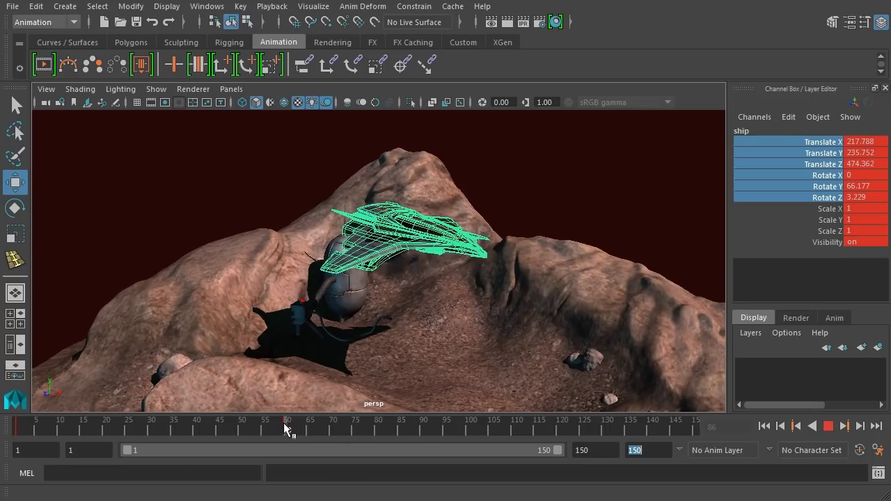
{"action": "left_click", "coordinate": [285, 430]}
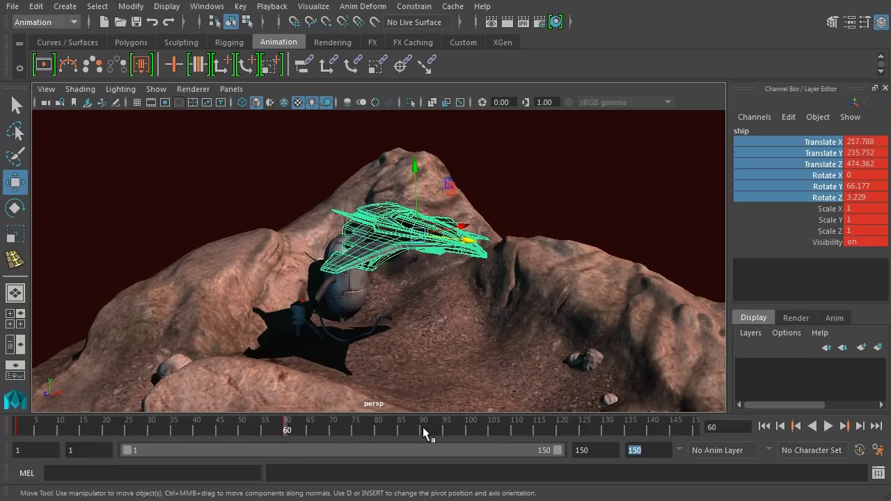
- Copy the ship's frame 60 key and paste it at frame 90 to hold the hover
{"action": "right_click", "coordinate": [287, 432]}
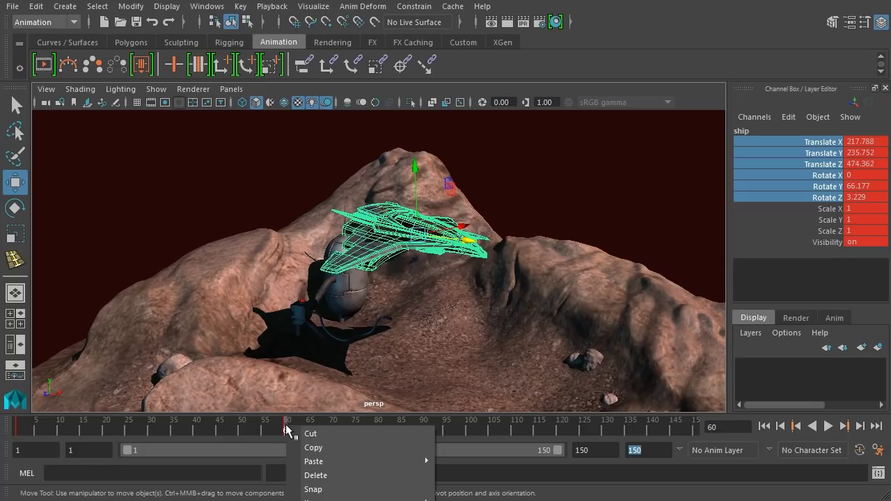
{"action": "left_click", "coordinate": [299, 443]}
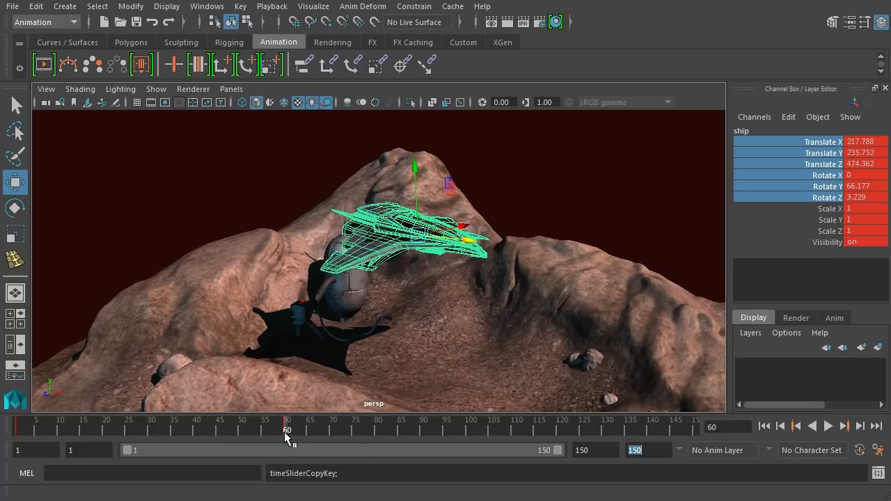
{"action": "left_click", "coordinate": [423, 430]}
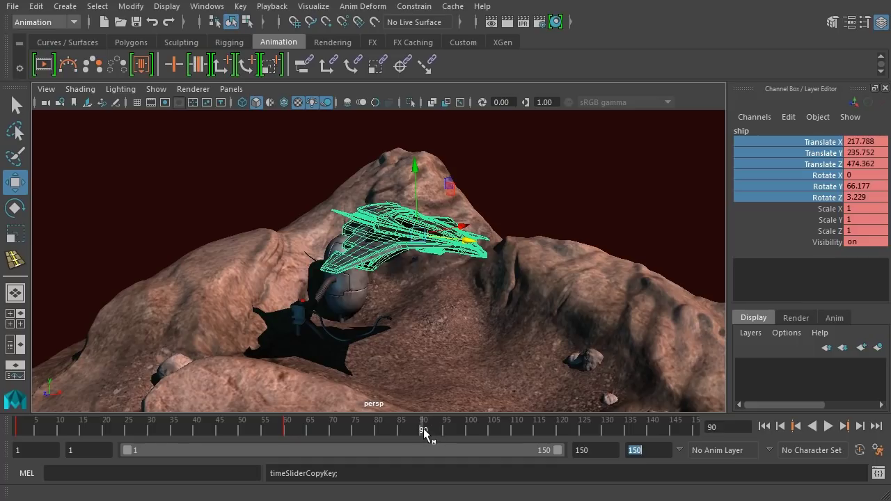
{"action": "right_click", "coordinate": [424, 430]}
{"action": "mouse_move", "coordinate": [450, 467]}
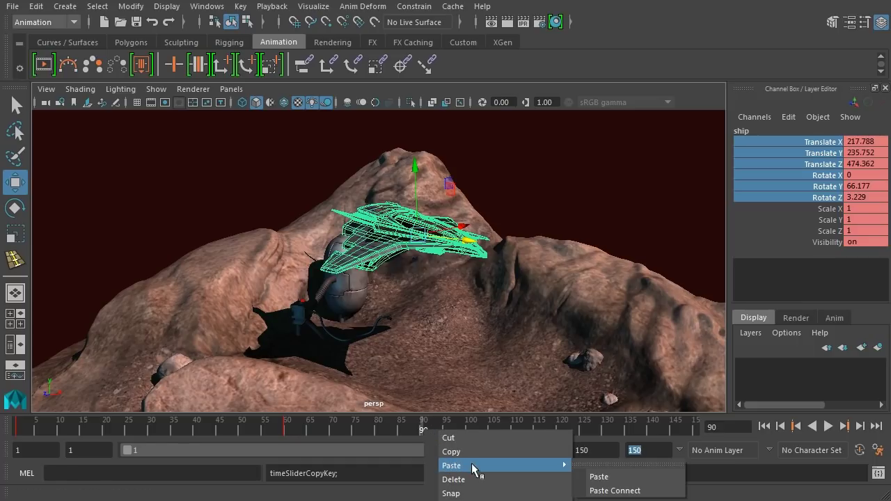
{"action": "left_click", "coordinate": [600, 478]}
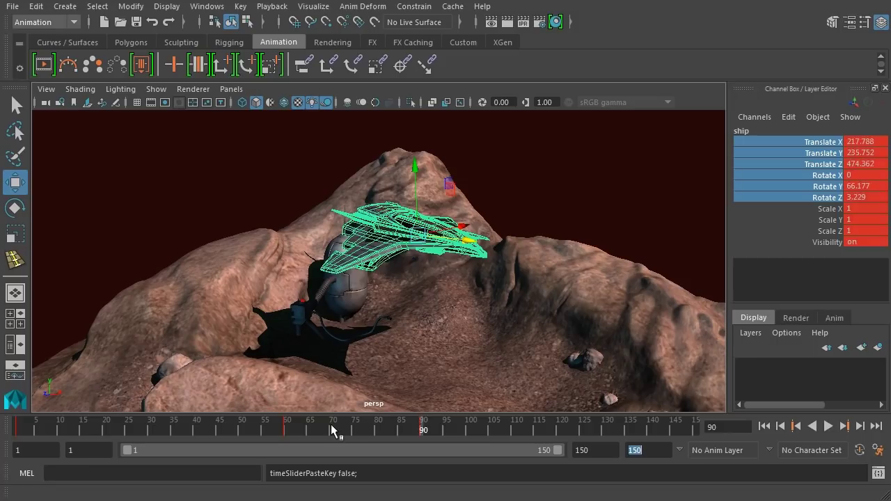
- At frame 120, lower the ship onto the ground beside the pod and key it
{"action": "key", "text": "alt+v"}
{"action": "mouse_move", "coordinate": [390, 429]}
{"action": "left_mouse_down"}
{"action": "mouse_move", "coordinate": [298, 431]}
{"action": "mouse_move", "coordinate": [364, 431]}
{"action": "left_mouse_up"}
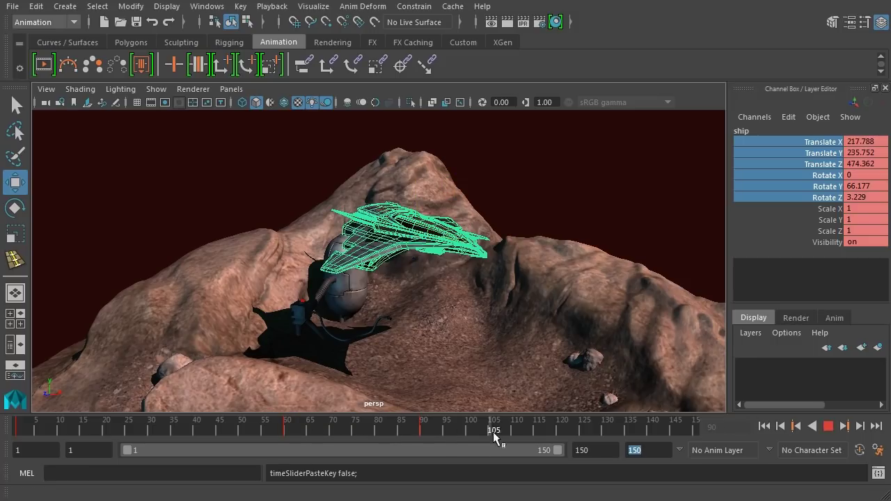
{"action": "left_click", "coordinate": [558, 435]}
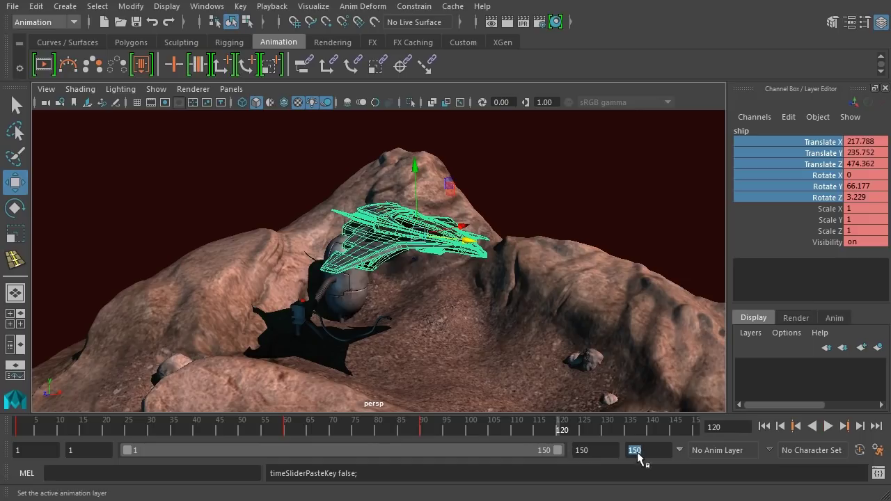
{"action": "left_click_drag", "start_coordinate": [418, 176], "coordinate": [436, 273]}
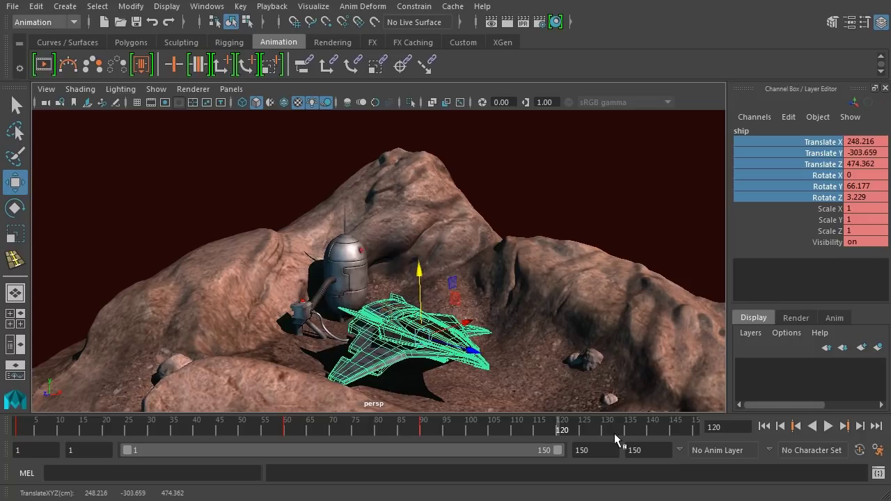
{"action": "key", "text": "s"}
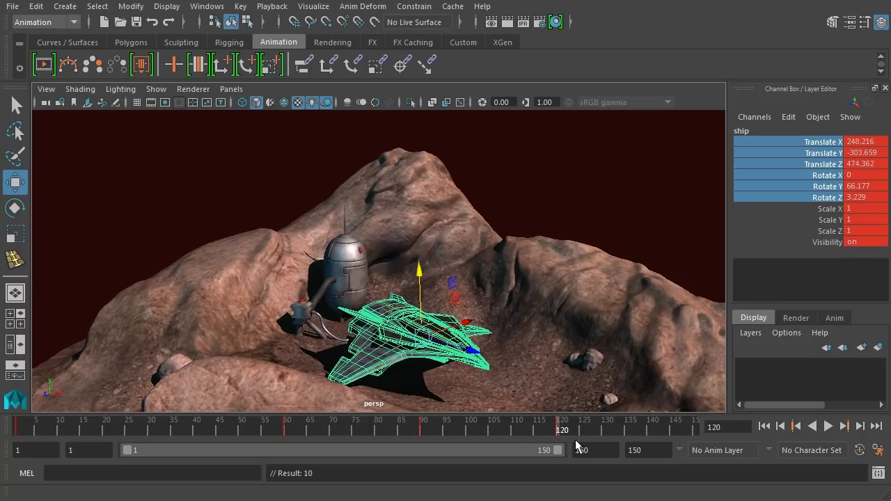
- Replay the full landing animation from the start and stop at the first frame
{"action": "left_click", "coordinate": [780, 426]}
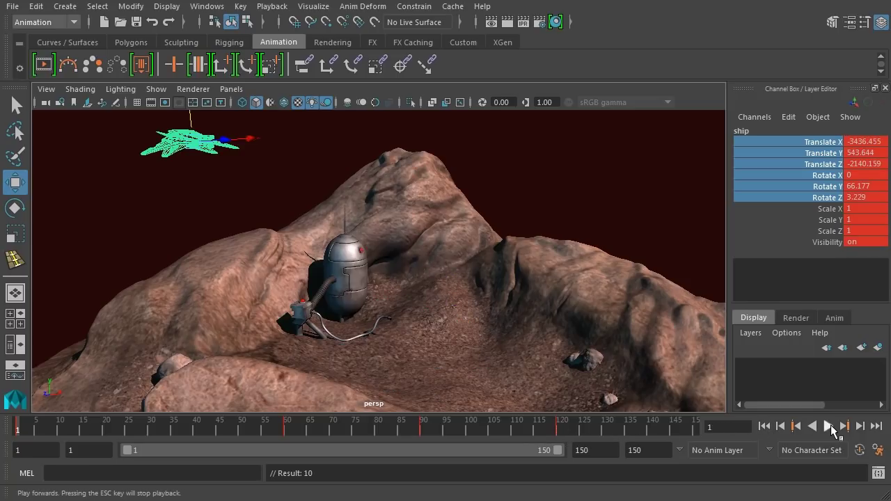
{"action": "left_click", "coordinate": [828, 426]}
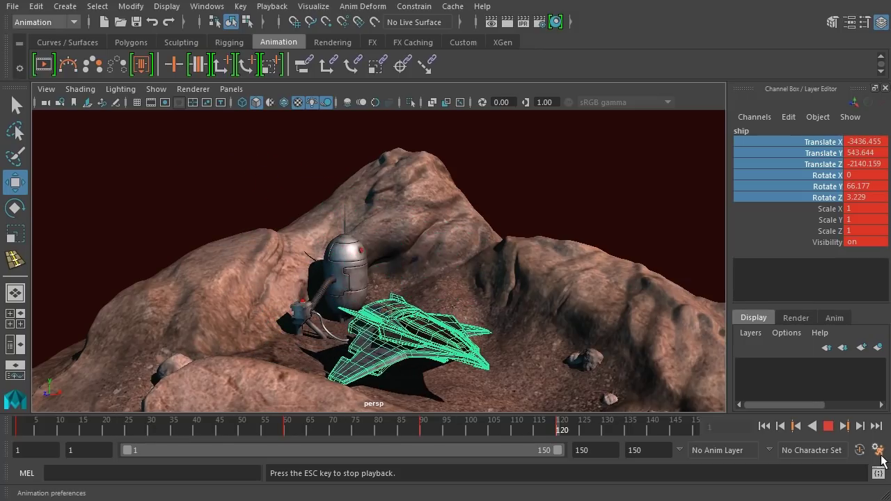
{"action": "left_click", "coordinate": [828, 426]}
- At frame 1, rotate the ship into a bank, key it, then scrub to frame 30
{"action": "left_click", "coordinate": [765, 426]}
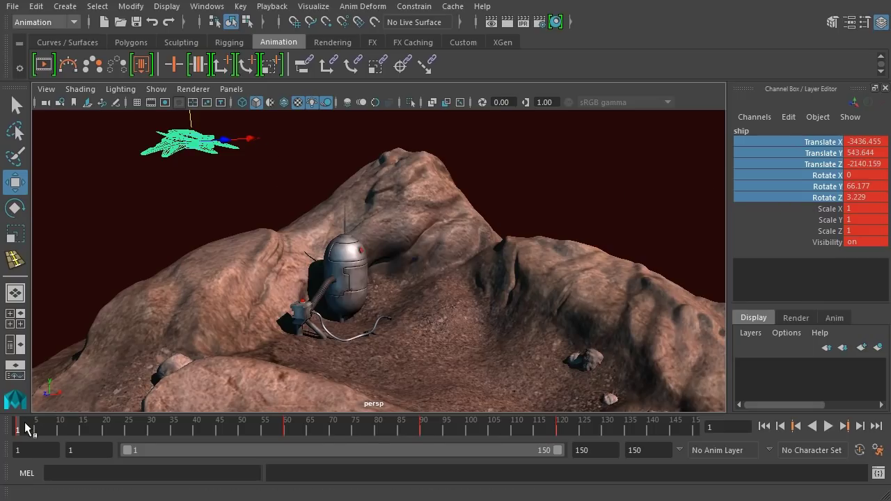
{"action": "key", "text": "e"}
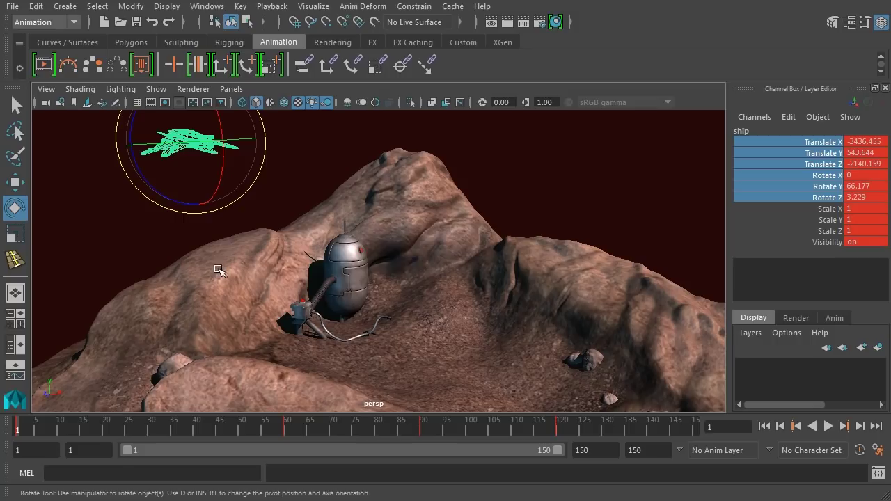
{"action": "left_click_drag", "start_coordinate": [209, 139], "coordinate": [235, 161]}
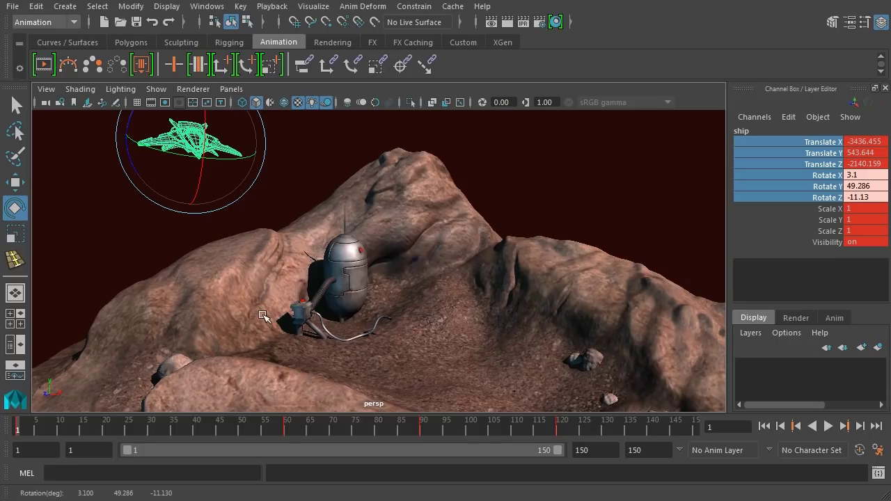
{"action": "key", "text": "s"}
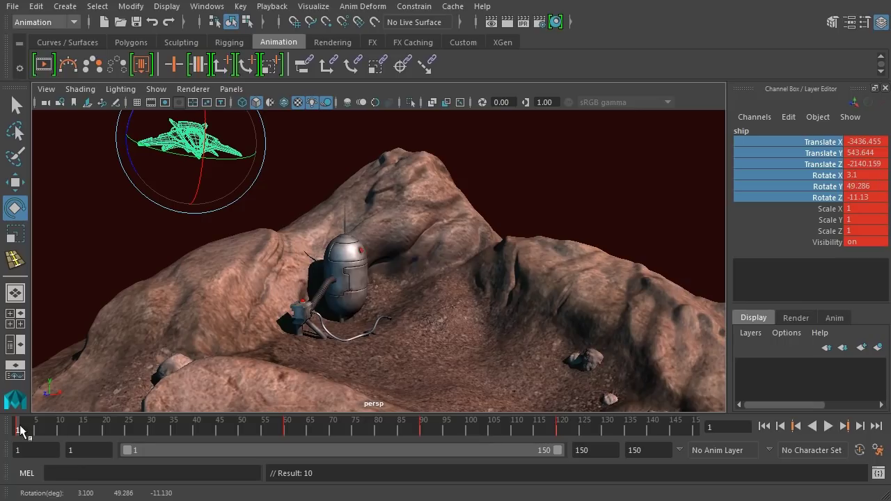
{"action": "left_click_drag", "start_coordinate": [22, 430], "coordinate": [150, 435]}
- Key the current pose, then at frame 30 slide the ship left along X, bank it, and key it
{"action": "key", "text": "s"}
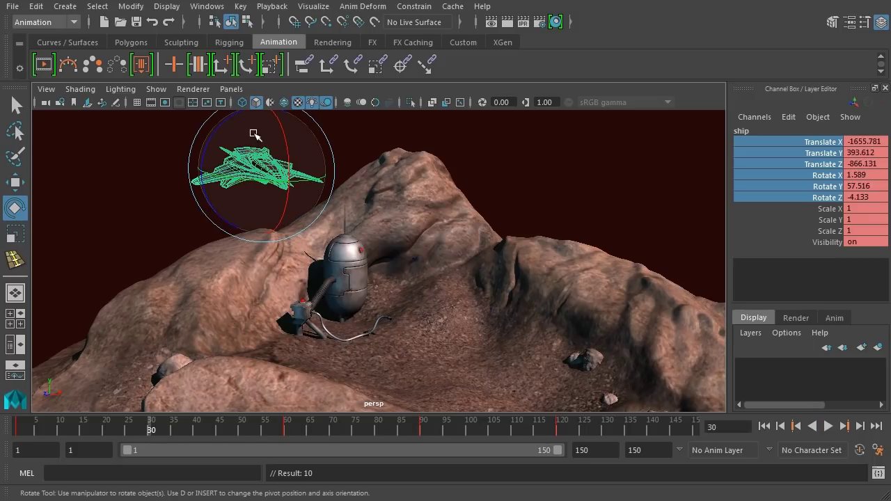
{"action": "key", "text": "w"}
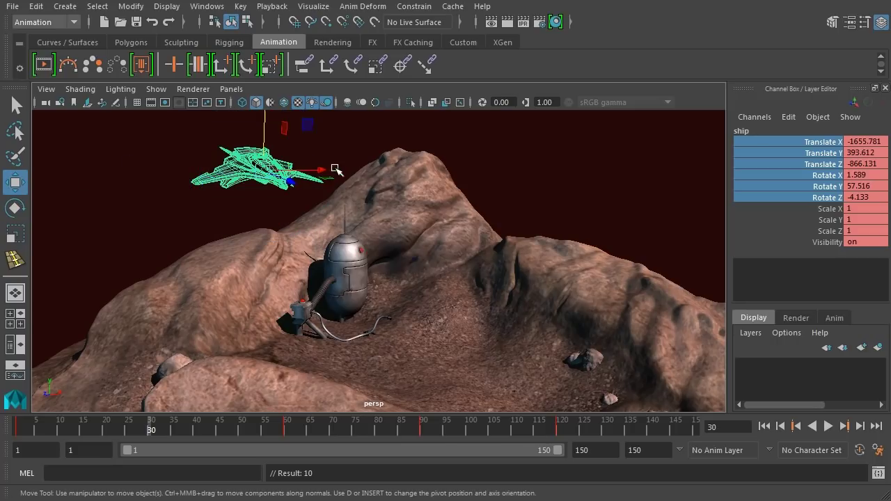
{"action": "left_click_drag", "start_coordinate": [323, 171], "coordinate": [291, 184]}
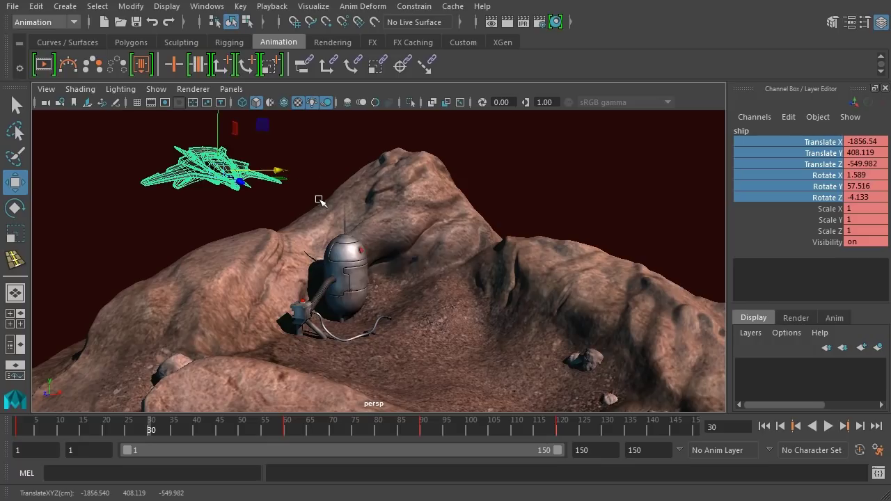
{"action": "key", "text": "e"}
{"action": "left_click_drag", "start_coordinate": [253, 154], "coordinate": [181, 132]}
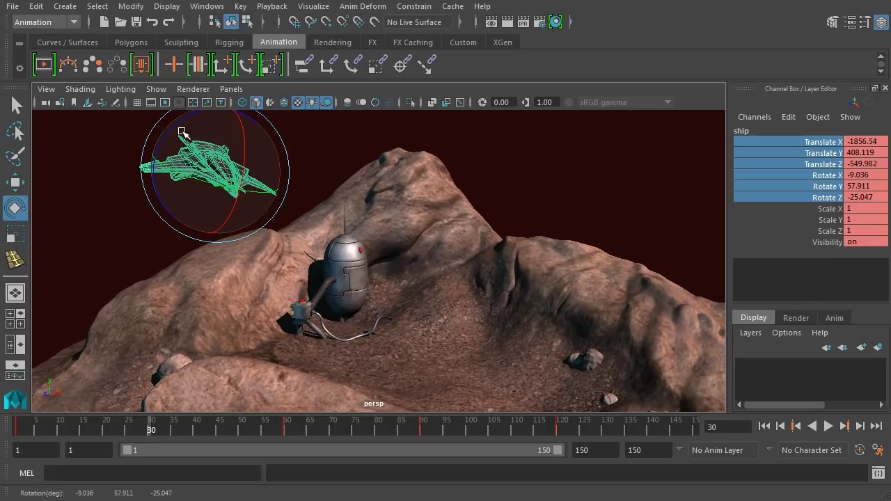
{"action": "key", "text": "s"}
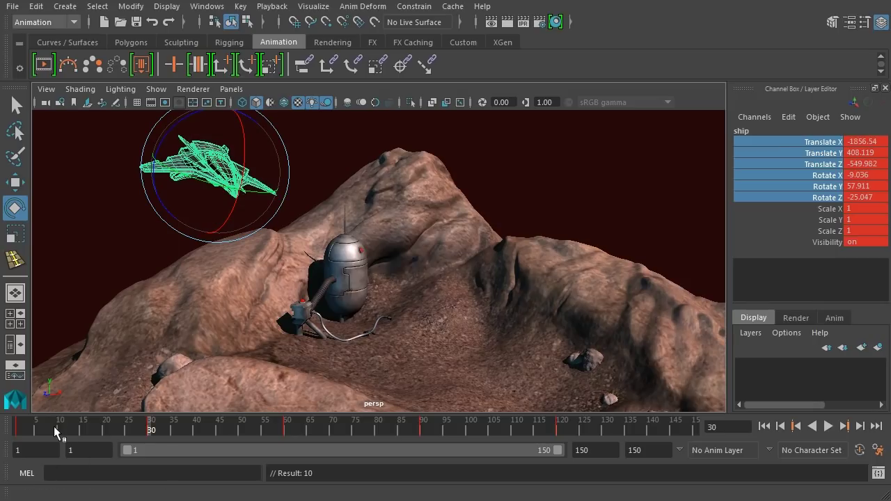
{"action": "left_click_drag", "start_coordinate": [54, 426], "coordinate": [287, 429]}
- Tilt the ship nose-down at frame 60, key it, and play back to review
{"action": "left_click_drag", "start_coordinate": [409, 209], "coordinate": [422, 206]}
{"action": "left_click_drag", "start_coordinate": [453, 260], "coordinate": [461, 268]}
{"action": "key", "text": "s"}
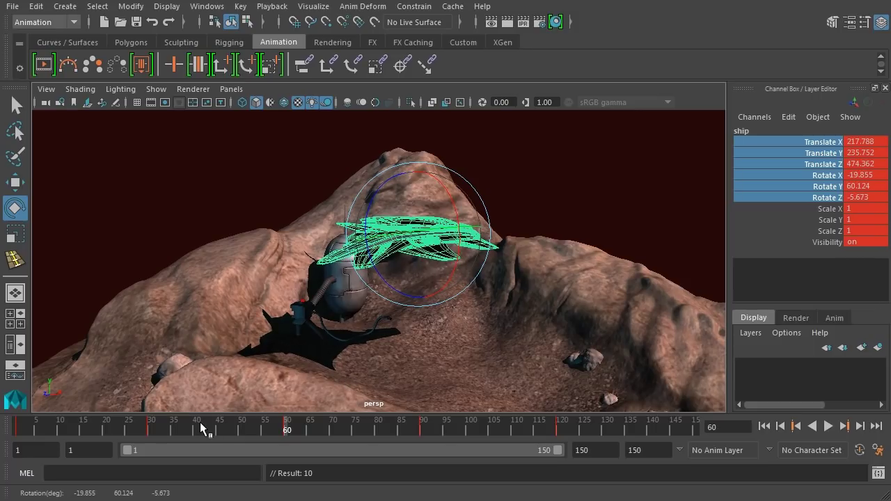
{"action": "key", "text": "alt+v"}
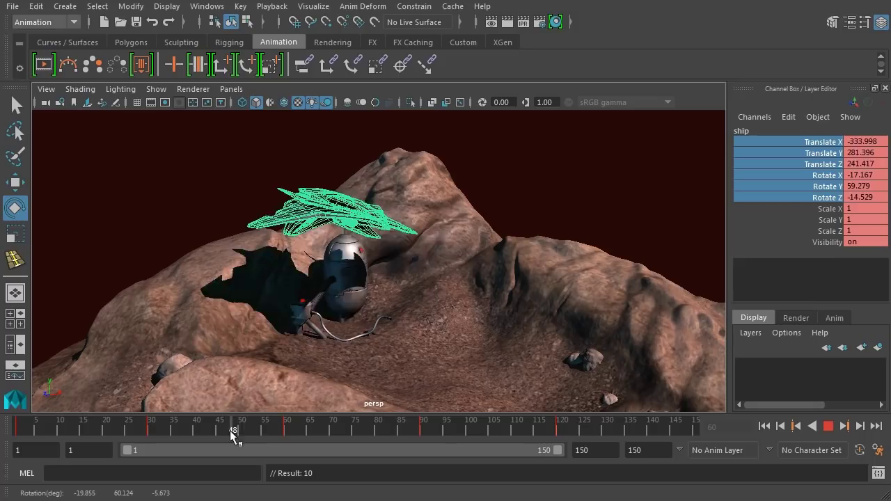
{"action": "left_click_drag", "start_coordinate": [229, 430], "coordinate": [422, 434]}
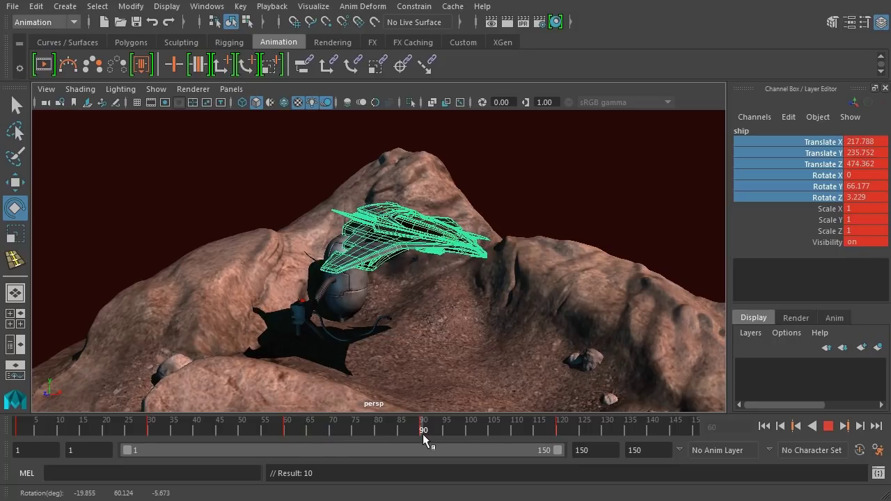
- Adjust the ship's rotation at frame 90, key it, and stop playback at frame 75
{"action": "left_click_drag", "start_coordinate": [437, 239], "coordinate": [437, 239]}
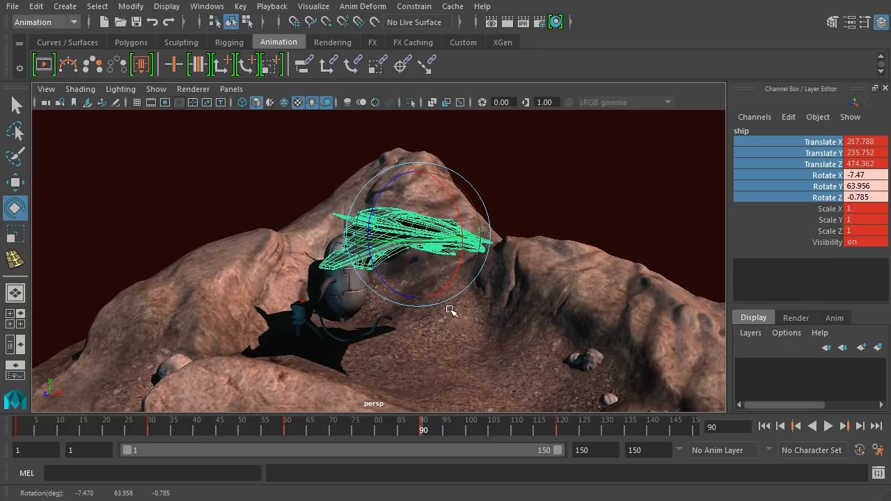
{"action": "key", "text": "s"}
{"action": "key", "text": "alt+v"}
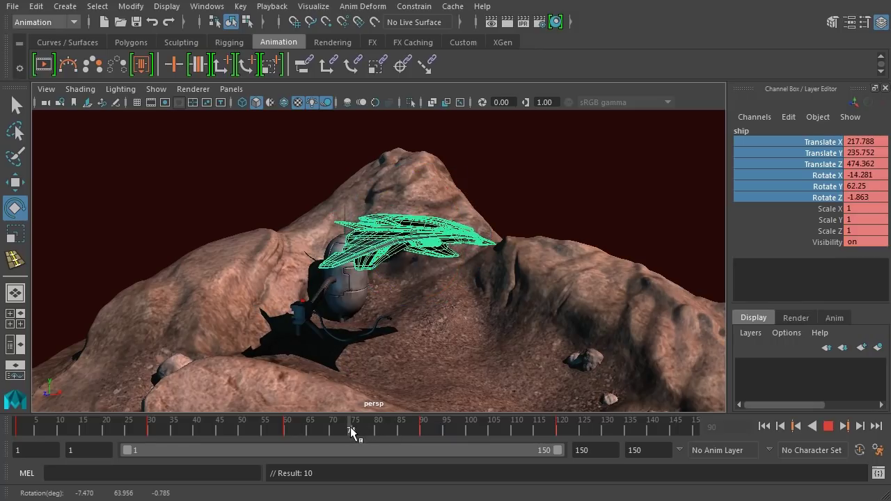
{"action": "left_click", "coordinate": [355, 432]}
- Lower the ship slightly at frame 75, re-tilt it, key the pose, and review playback
{"action": "key", "text": "w"}
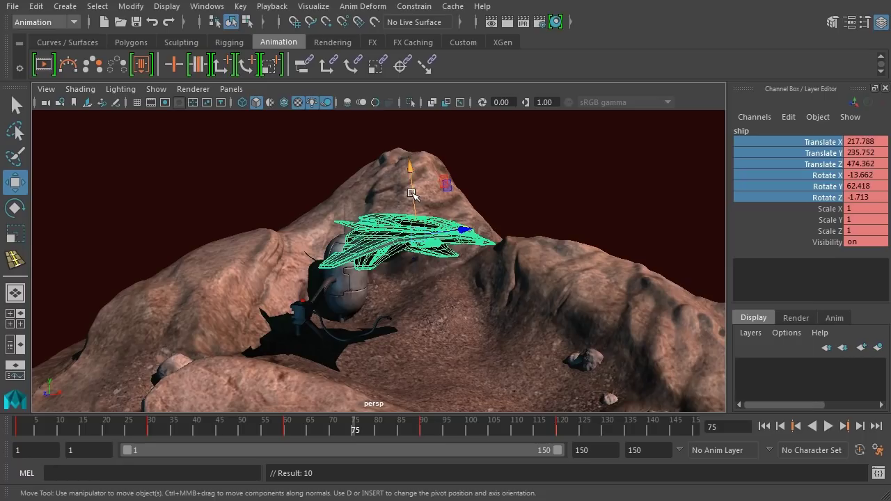
{"action": "left_click_drag", "start_coordinate": [411, 193], "coordinate": [413, 199]}
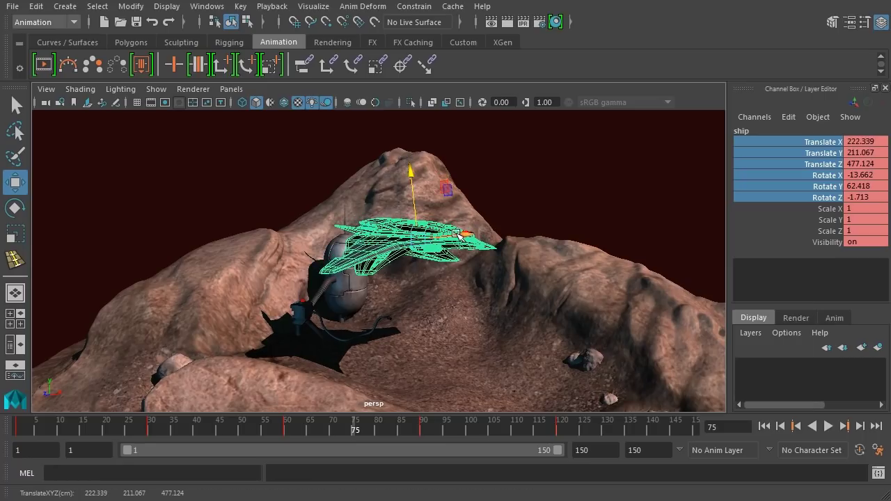
{"action": "key", "text": "e"}
{"action": "left_click_drag", "start_coordinate": [457, 235], "coordinate": [448, 221]}
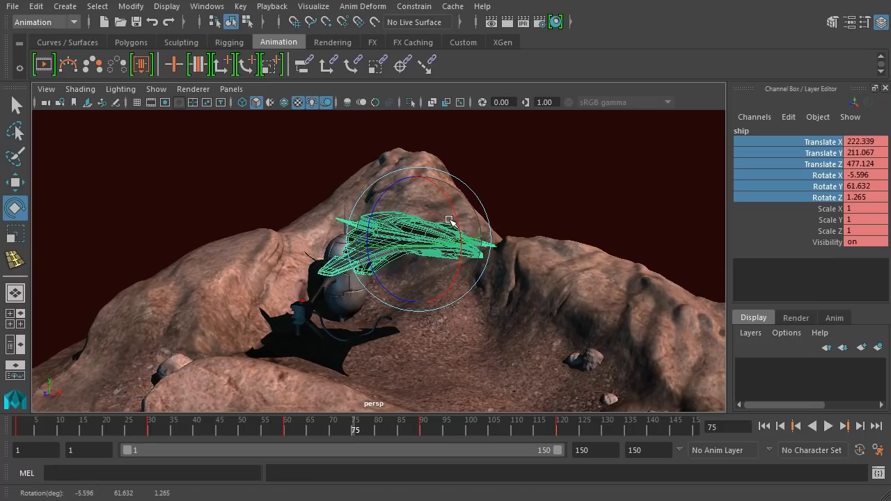
{"action": "key", "text": "s"}
{"action": "key", "text": "alt+v"}
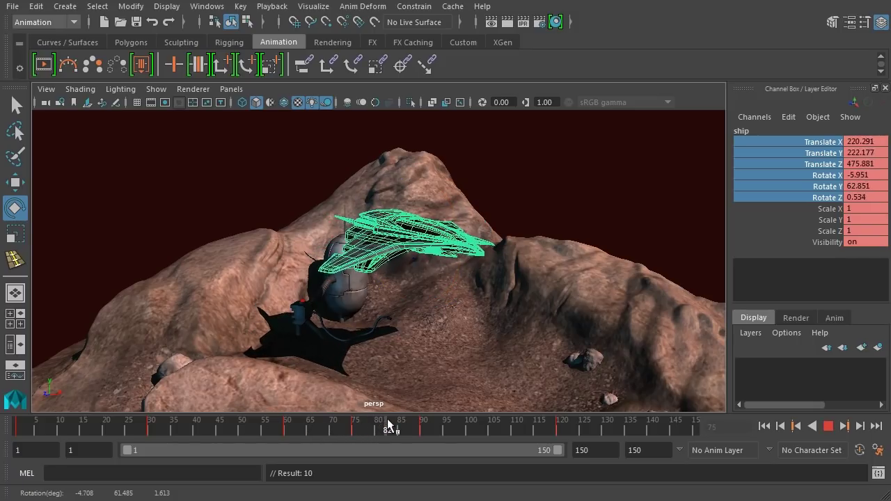
{"action": "left_click_drag", "start_coordinate": [409, 426], "coordinate": [275, 427]}
- Replay the flight, then at about frame 88 tilt the ship more steeply nose-down and key it
{"action": "left_click", "coordinate": [764, 426]}
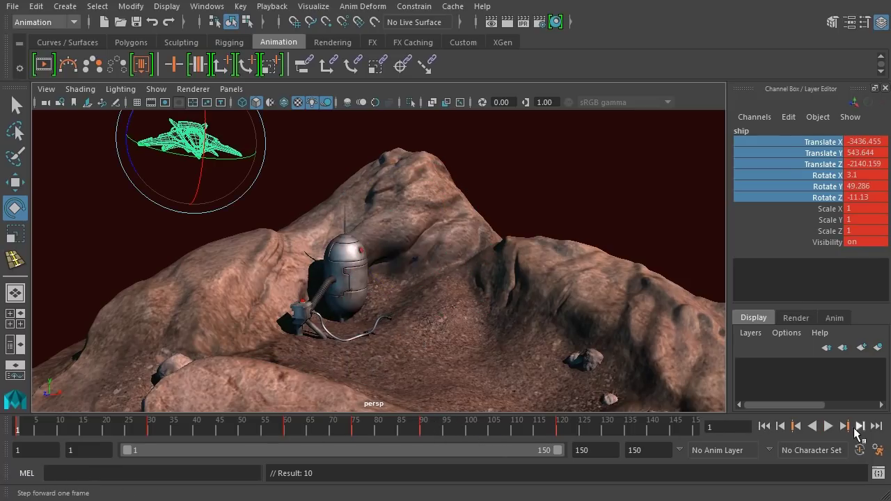
{"action": "left_click", "coordinate": [829, 427]}
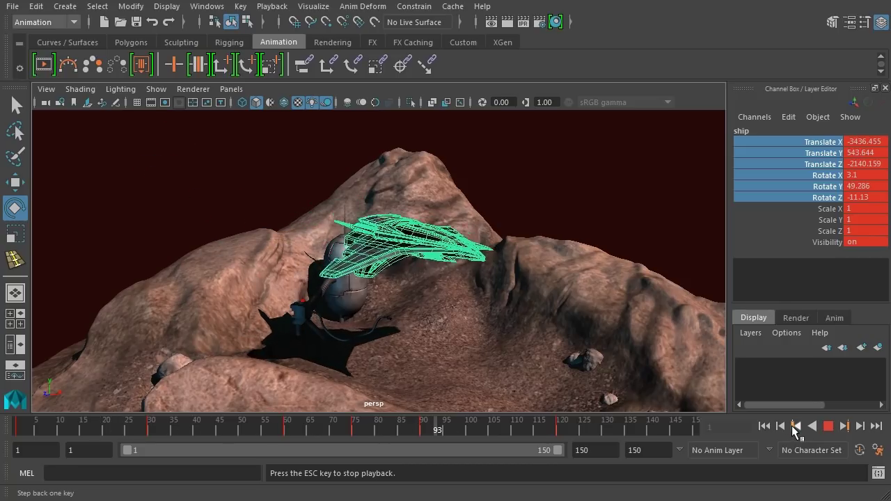
{"action": "left_click", "coordinate": [829, 426]}
{"action": "left_click_drag", "start_coordinate": [348, 428], "coordinate": [446, 430]}
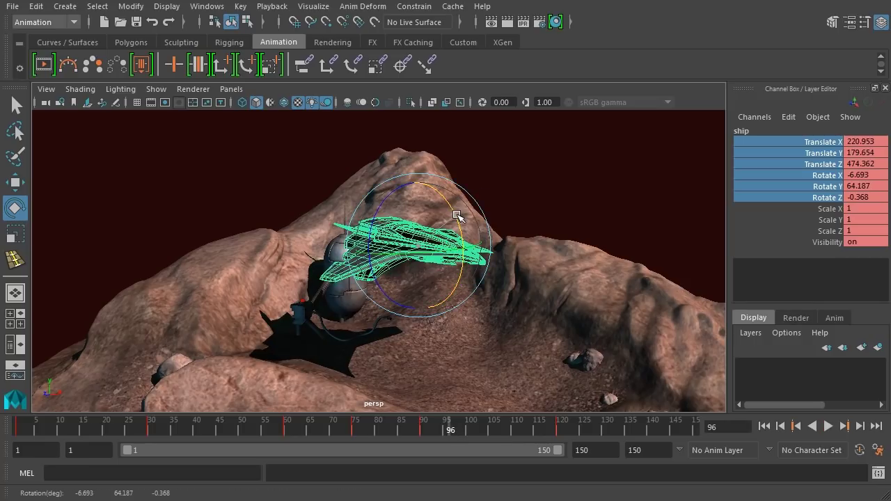
{"action": "left_click_drag", "start_coordinate": [458, 216], "coordinate": [451, 213]}
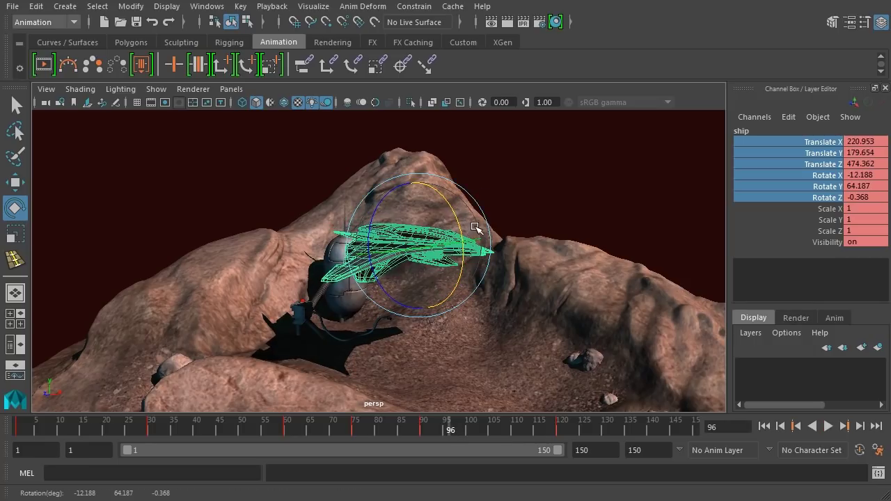
{"action": "key", "text": "s"}
- Refine and key the ship's settling tilts around frames 109–128 beside the pod
{"action": "left_click_drag", "start_coordinate": [394, 426], "coordinate": [534, 436]}
{"action": "left_click_drag", "start_coordinate": [476, 305], "coordinate": [462, 307]}
{"action": "key", "text": "alt+v"}
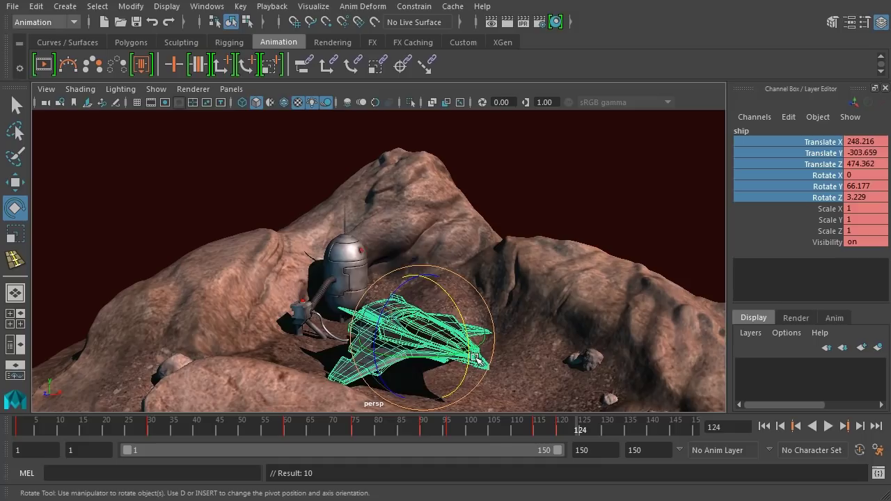
{"action": "left_click", "coordinate": [466, 330]}
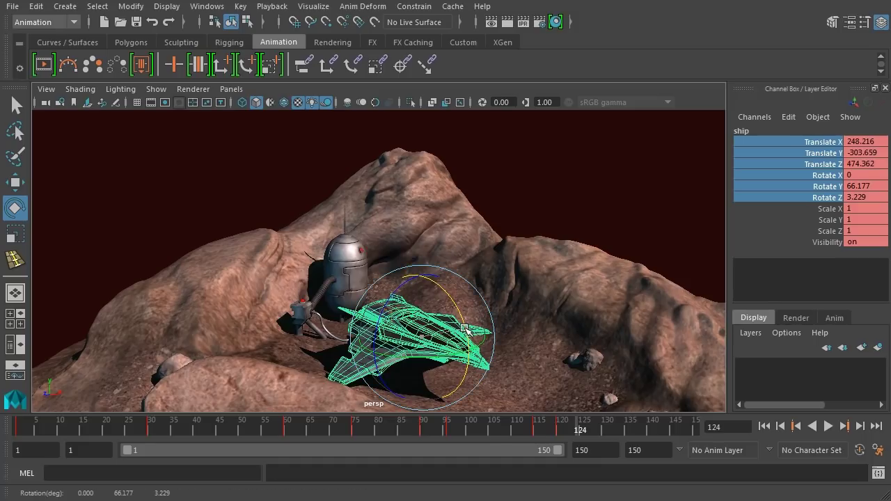
{"action": "left_click_drag", "start_coordinate": [467, 331], "coordinate": [464, 334]}
{"action": "key", "text": "s"}
{"action": "left_click_drag", "start_coordinate": [555, 426], "coordinate": [597, 427]}
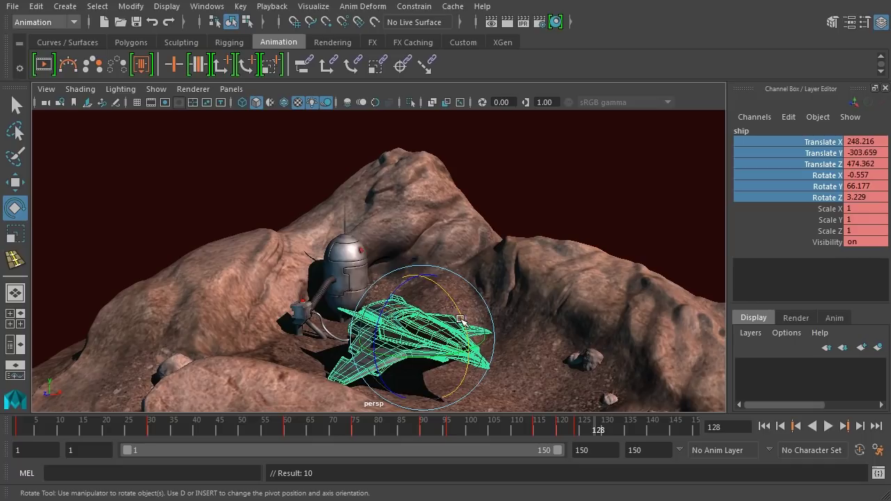
{"action": "left_click_drag", "start_coordinate": [460, 320], "coordinate": [526, 353]}
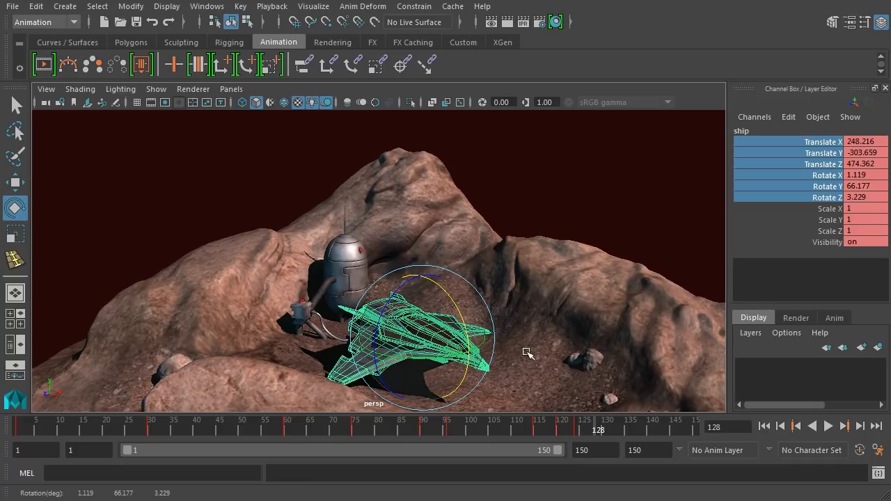
- Replay the flight from frame 1, stop at frame 146, and pickwalk up to the keyed 'ship' group
{"action": "left_click", "coordinate": [779, 428]}
{"action": "left_click", "coordinate": [633, 185]}
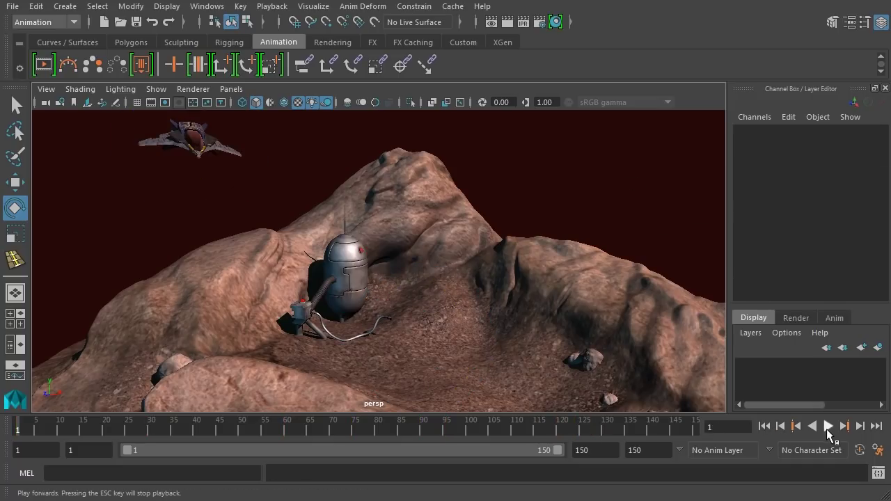
{"action": "left_click", "coordinate": [828, 426]}
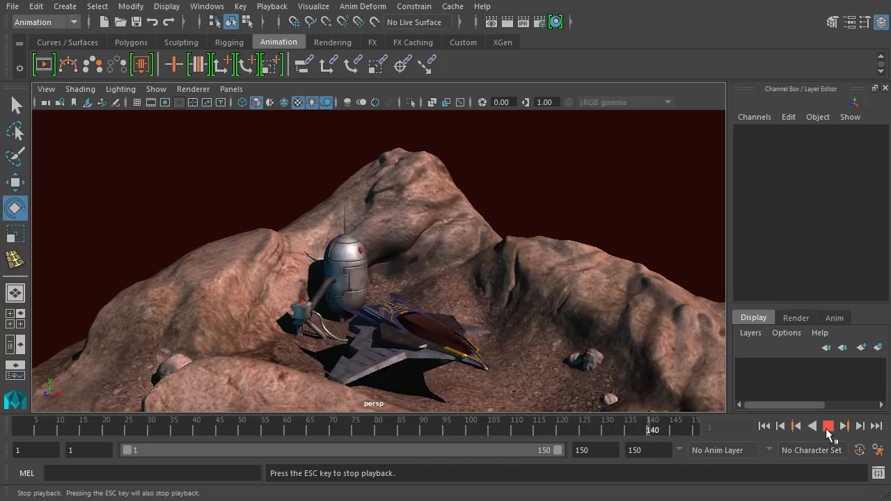
{"action": "left_click", "coordinate": [828, 427]}
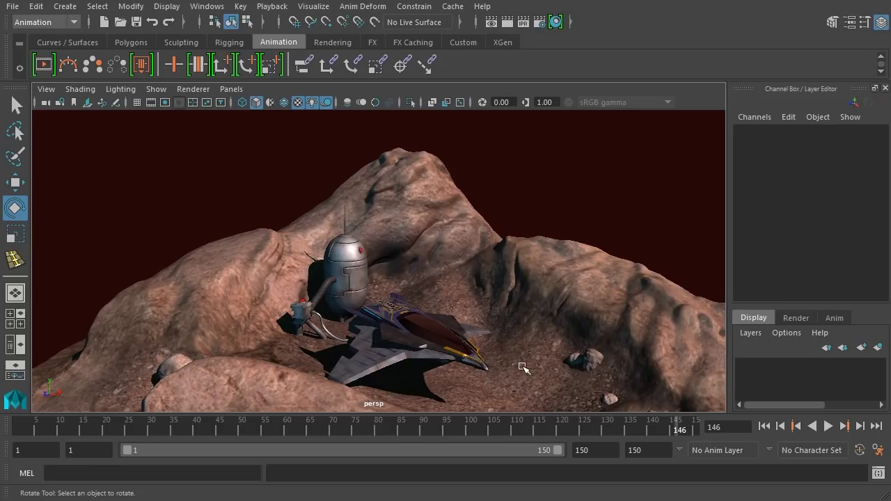
{"action": "left_click", "coordinate": [426, 348]}
{"action": "key", "text": "Up"}
{"action": "key", "text": "Up"}
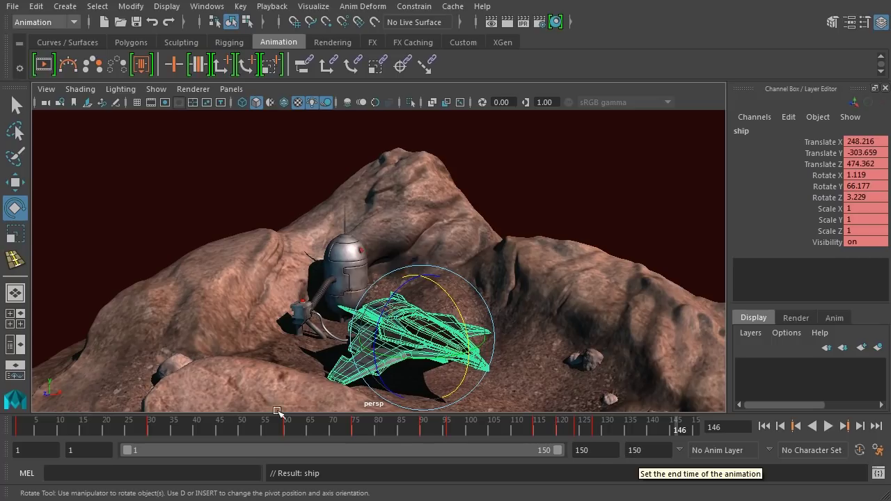
- Select the ship's keys on the Time Slider and shift them about five frames later
{"action": "left_click_drag", "start_coordinate": [18, 429], "coordinate": [608, 442]}
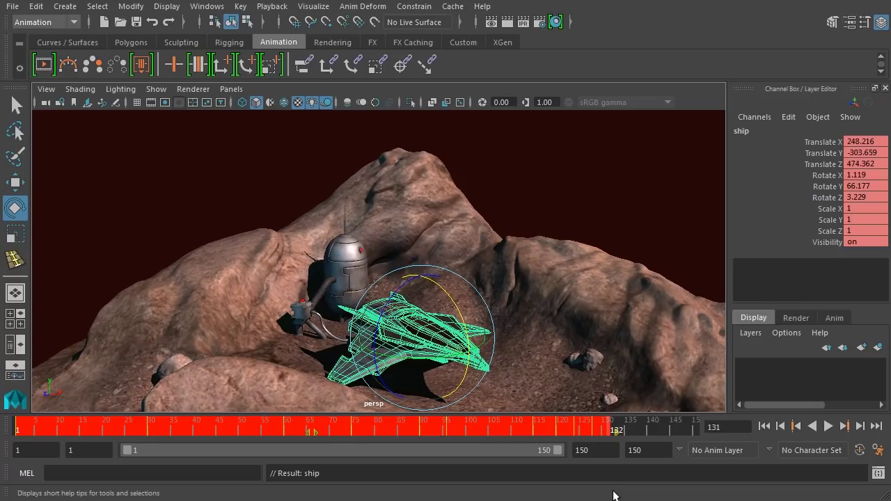
{"action": "mouse_move", "coordinate": [318, 438]}
{"action": "left_mouse_down"}
{"action": "mouse_move", "coordinate": [344, 434]}
{"action": "mouse_move", "coordinate": [316, 436]}
{"action": "left_mouse_up"}
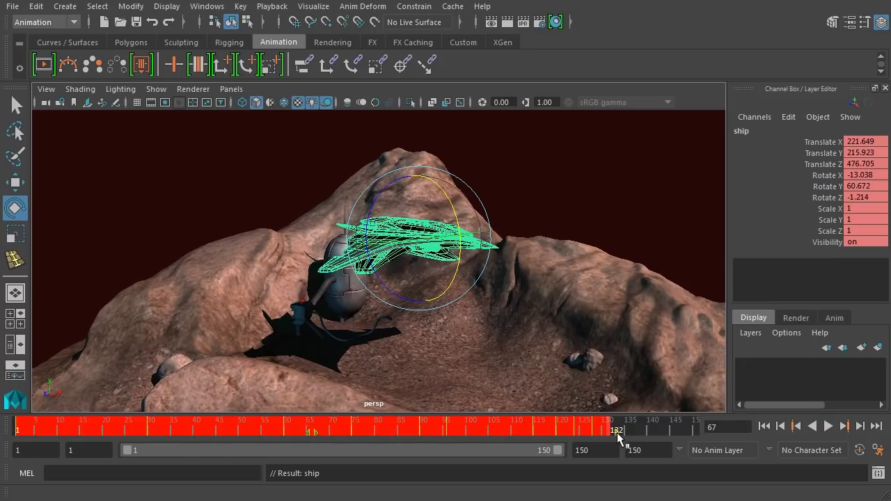
{"action": "left_click_drag", "start_coordinate": [617, 433], "coordinate": [445, 429], "text": "shift"}
{"action": "left_click", "coordinate": [478, 429]}
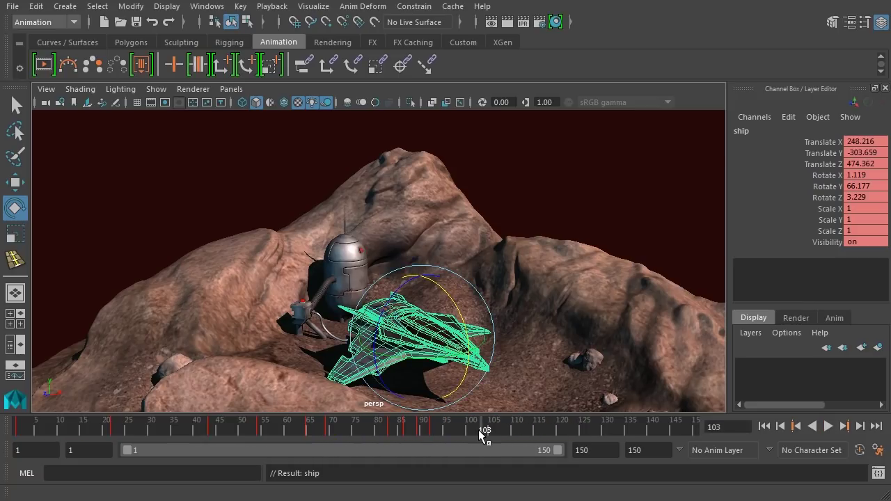
- Replay the animation from frame 1, stop at frame 121, and reselect the ship
{"action": "left_click", "coordinate": [764, 426]}
{"action": "left_click", "coordinate": [637, 206]}
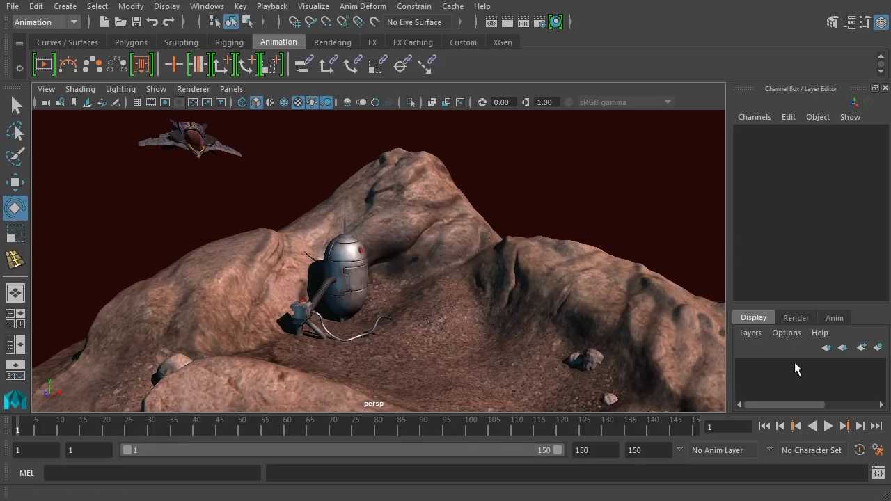
{"action": "left_click", "coordinate": [828, 426]}
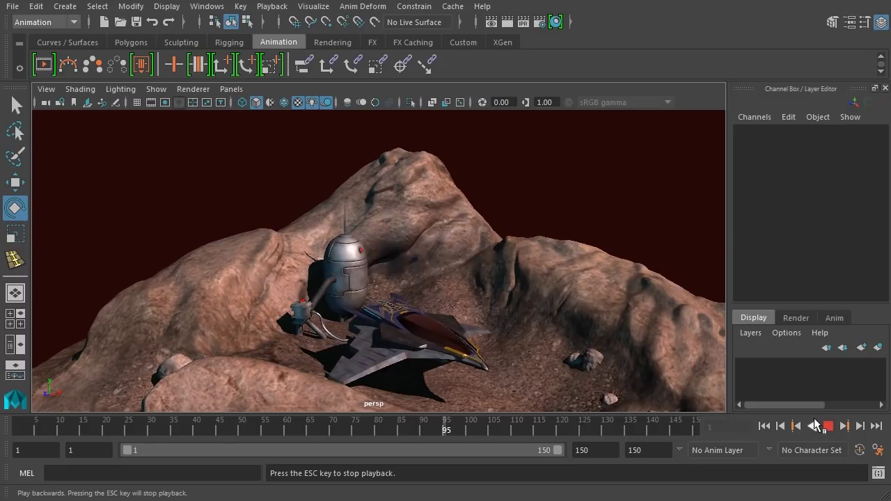
{"action": "left_click", "coordinate": [828, 425]}
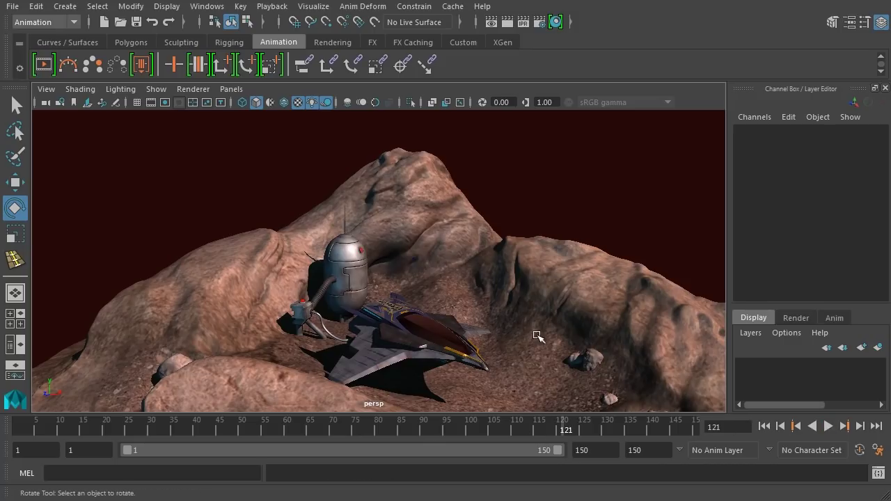
{"action": "left_click", "coordinate": [417, 329]}
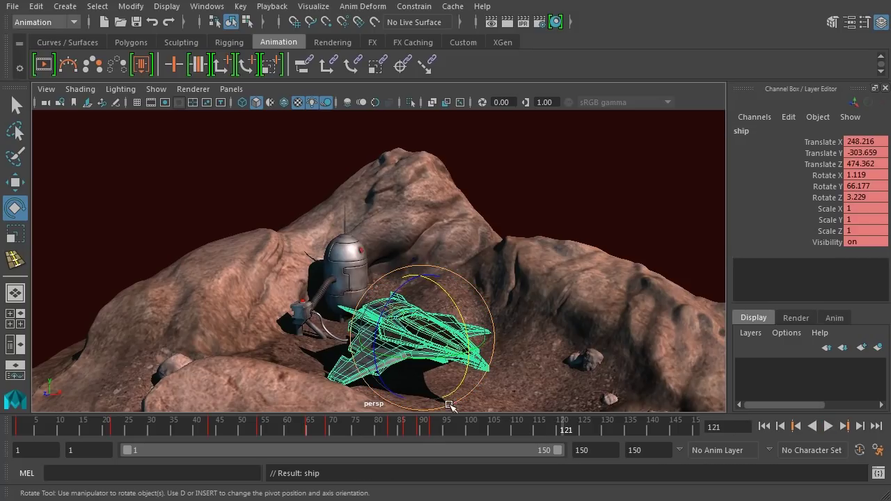
- Set the playback end frame to 300, extend the Range Slider to 300, and stretch the ship's keys across it
{"action": "left_click", "coordinate": [634, 450]}
{"action": "type", "text": "300"}
{"action": "key", "text": "Return"}
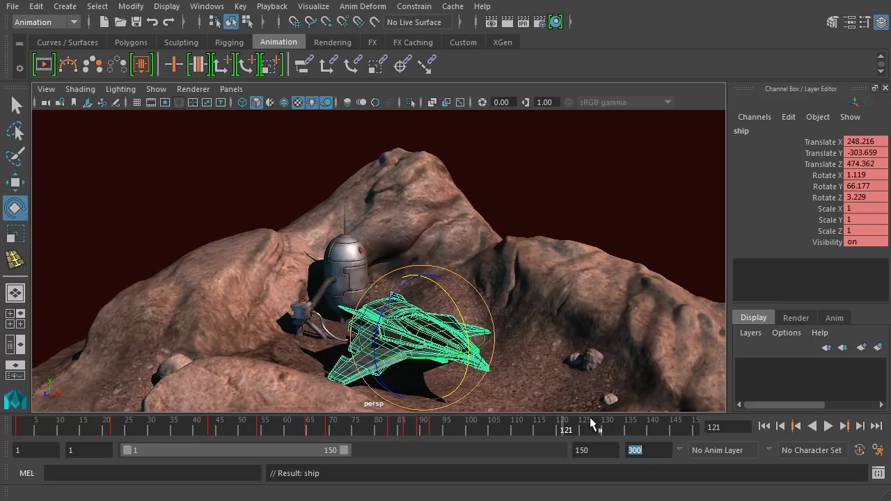
{"action": "left_click_drag", "start_coordinate": [341, 450], "coordinate": [611, 467]}
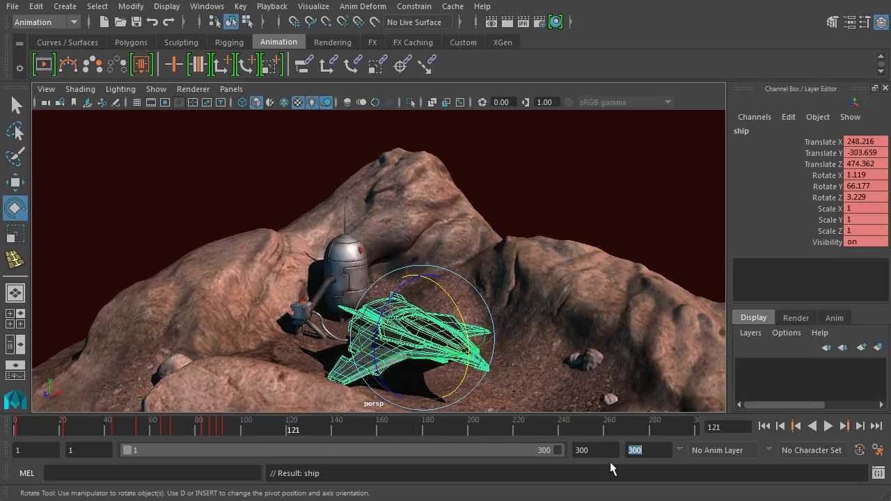
{"action": "left_click_drag", "start_coordinate": [17, 427], "coordinate": [533, 456], "text": "shift"}
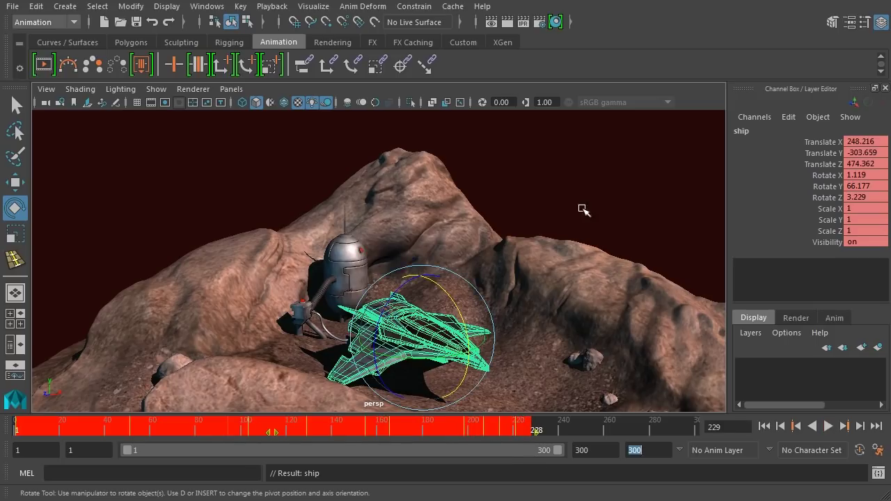
- Play the retimed animation from frame 1, stop at frame 213, and reselect the ship
{"action": "left_click", "coordinate": [586, 186]}
{"action": "left_click", "coordinate": [764, 426]}
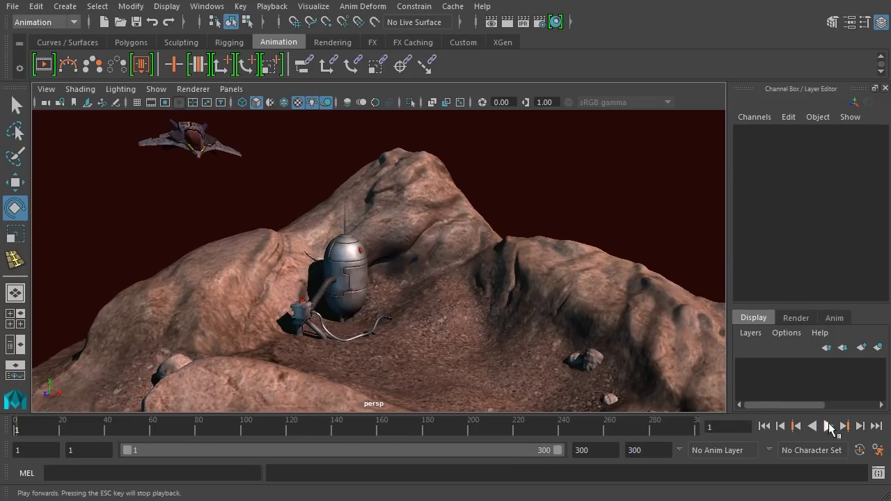
{"action": "left_click", "coordinate": [828, 426]}
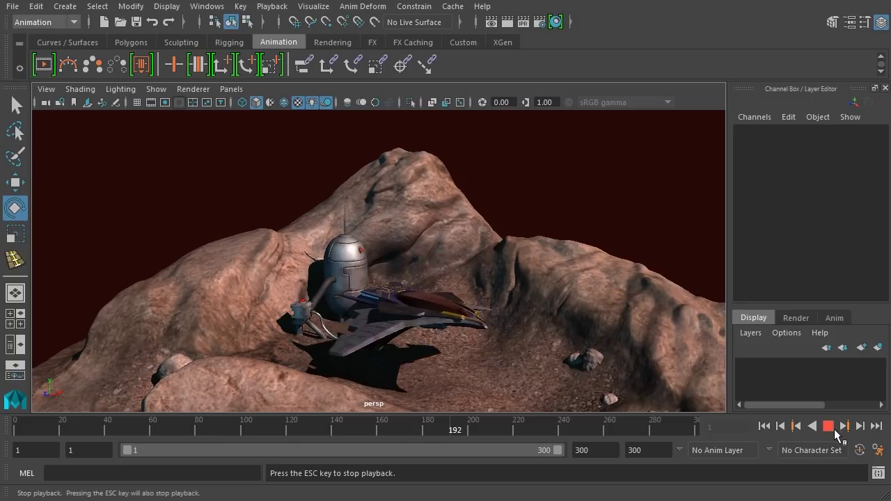
{"action": "left_click", "coordinate": [827, 426]}
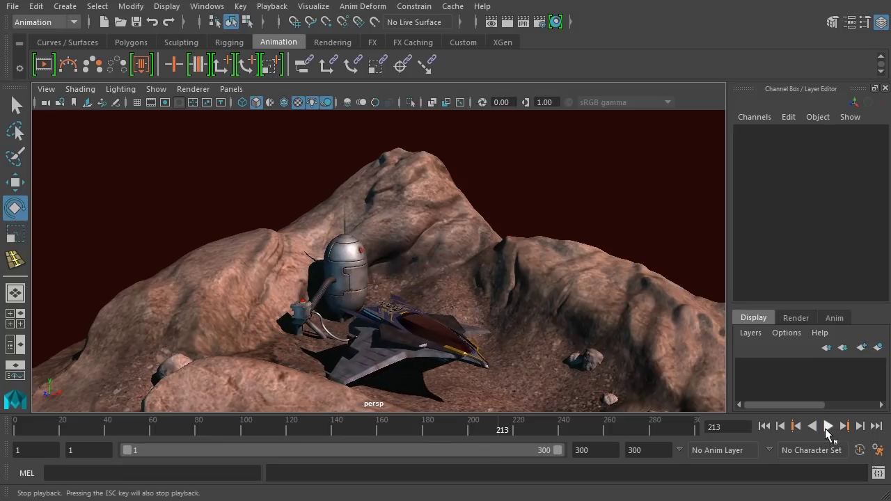
{"action": "left_click", "coordinate": [444, 339]}
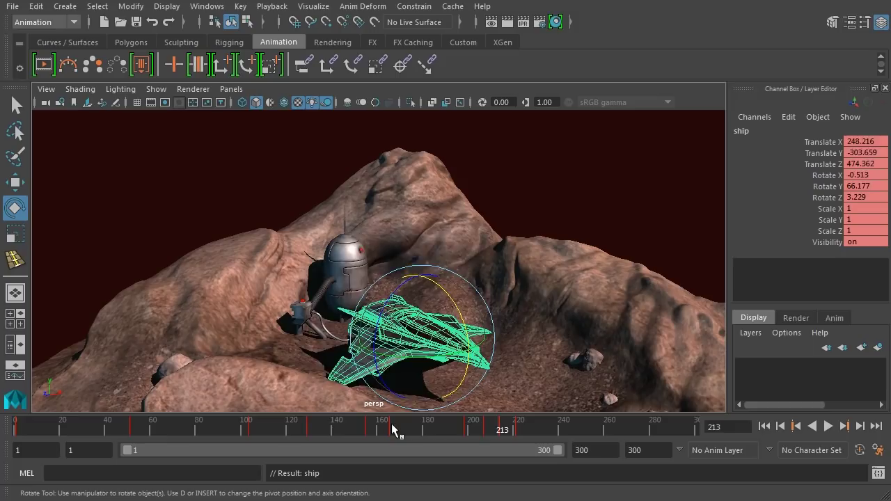
- Scrub back to check the hovering ship around frames 166 and 128, deselect it, and rewind near frame 1
{"action": "left_click_drag", "start_coordinate": [392, 424], "coordinate": [304, 432]}
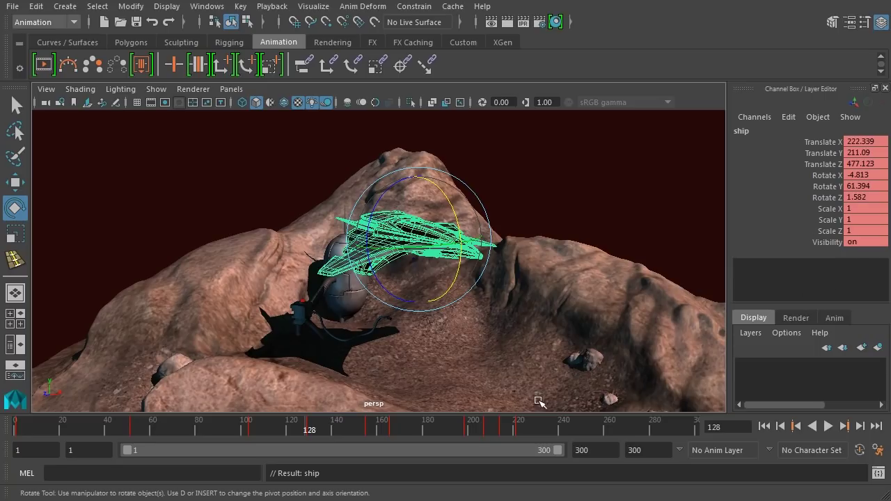
{"action": "left_click", "coordinate": [579, 206]}
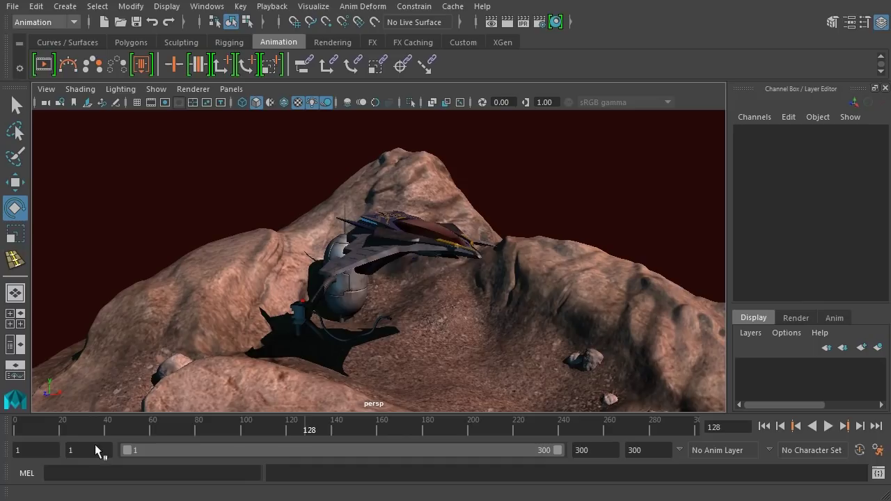
{"action": "left_click", "coordinate": [40, 426]}
{"action": "key", "text": "alt+v"}
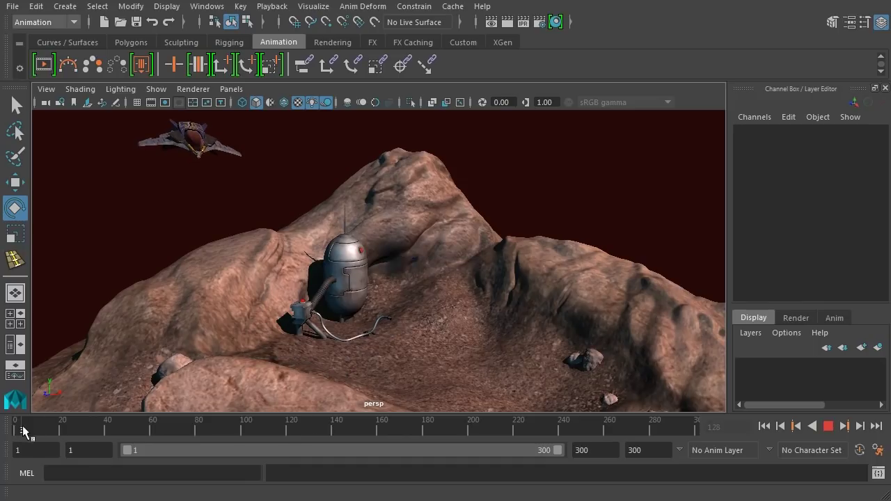
{"action": "mouse_move", "coordinate": [24, 430]}
{"action": "left_mouse_down"}
{"action": "mouse_move", "coordinate": [118, 429]}
{"action": "mouse_move", "coordinate": [14, 428]}
{"action": "mouse_move", "coordinate": [26, 429]}
{"action": "left_mouse_up"}
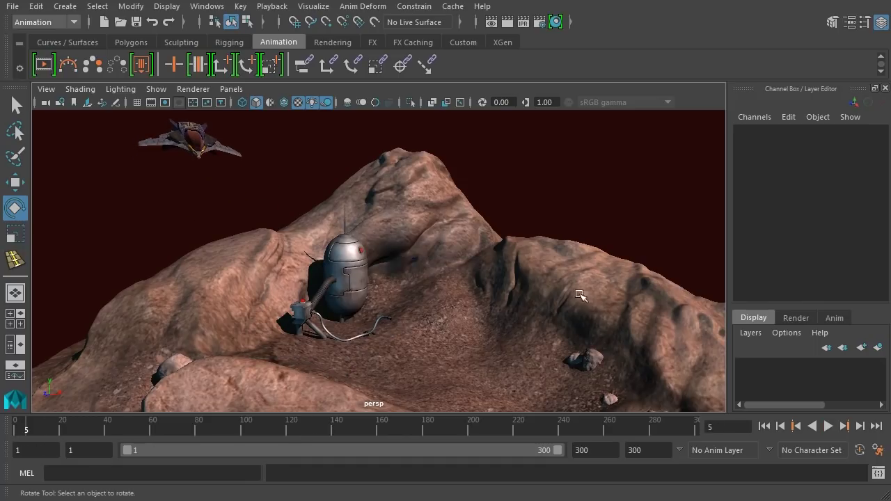
- Play the 300-frame animation forward to preview the ship's descent
{"action": "left_click", "coordinate": [827, 426]}
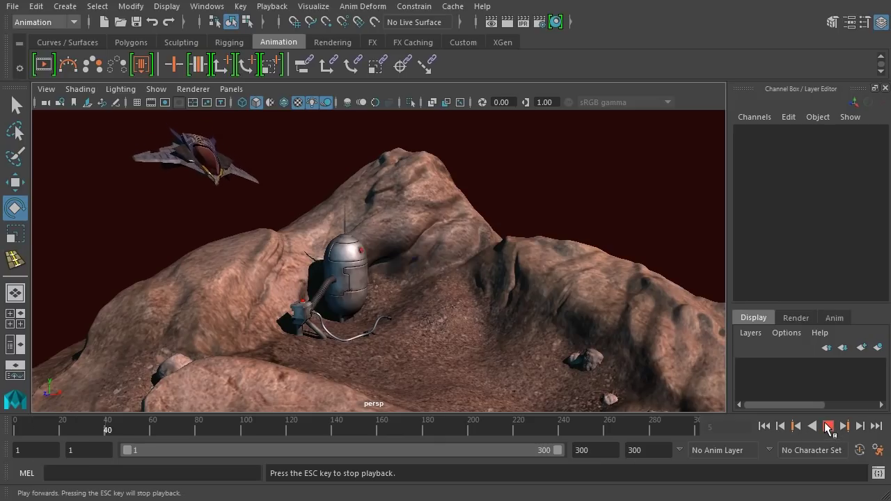